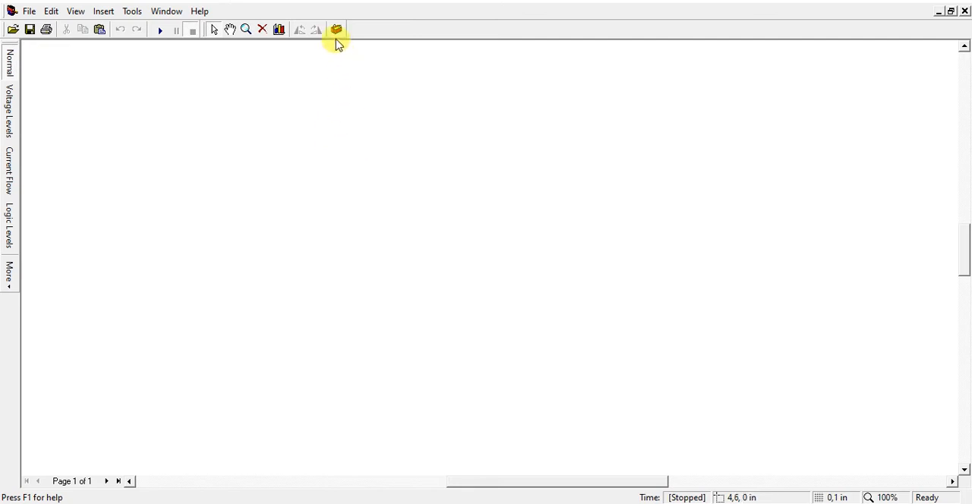
# Place a 1.5 V cell from the Power Supplies components on the empty schematic page
pyautogui.click(336, 29)
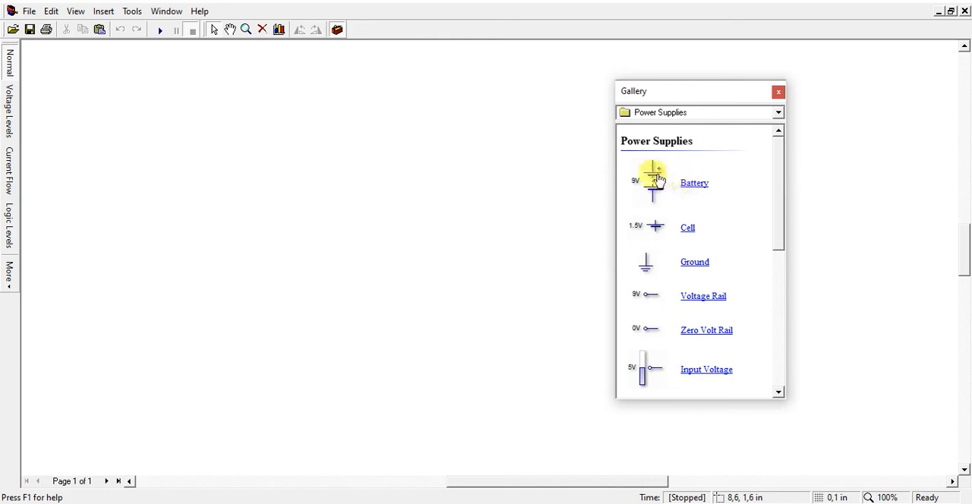
pyautogui.moveTo(654, 232); pyautogui.dragTo(200, 193)
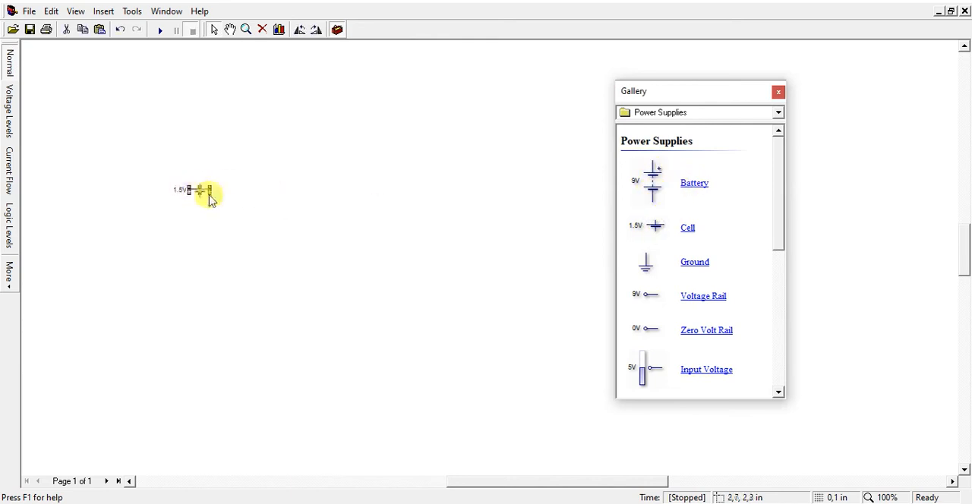
pyautogui.scroll(4, 408, 87)
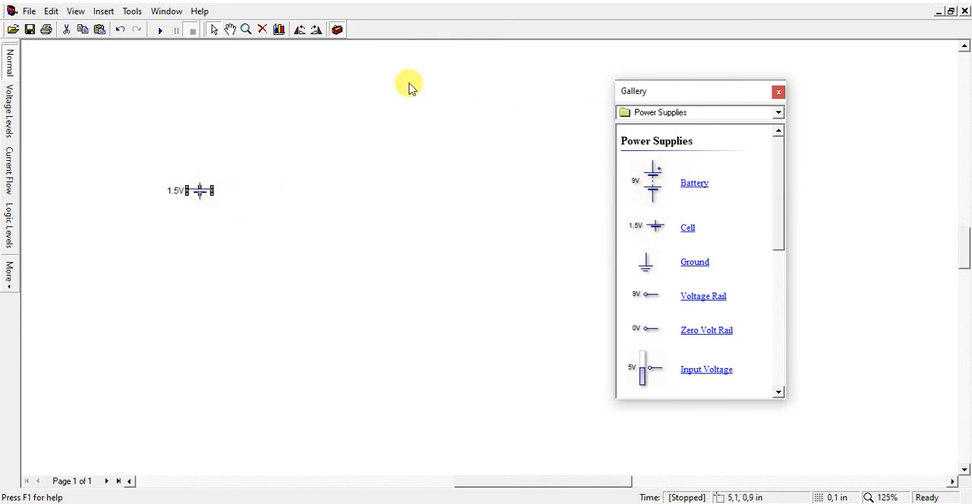
pyautogui.click(440, 161)
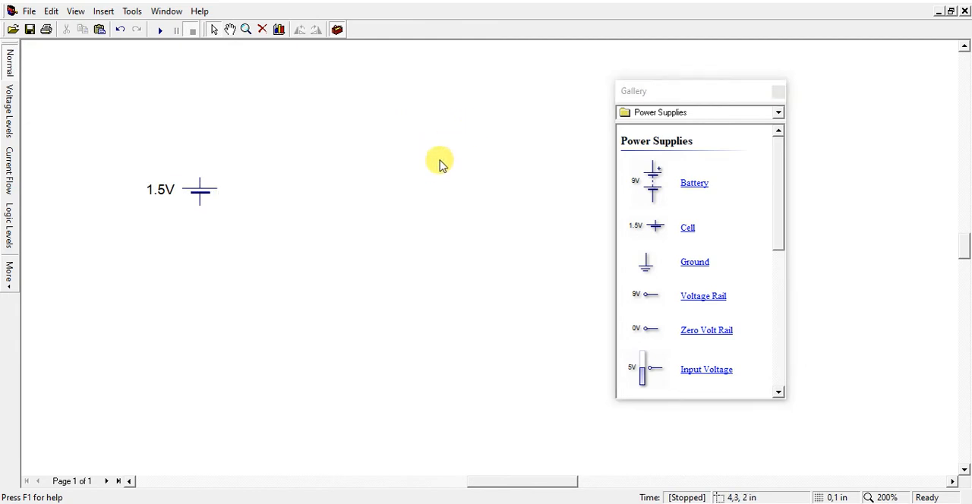
# Place a resistor from the Passive Components above and to the right of the cell, and rotate it to horizontal
pyautogui.click(692, 114)
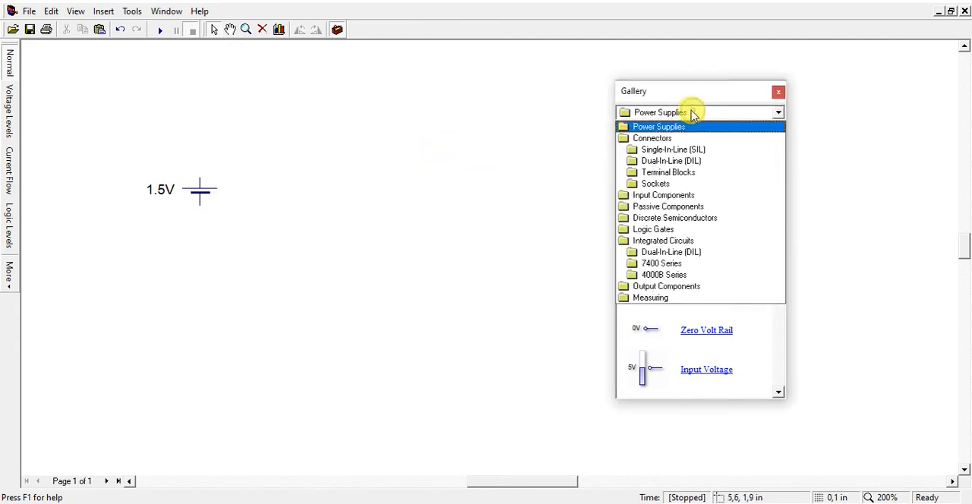
pyautogui.click(671, 206)
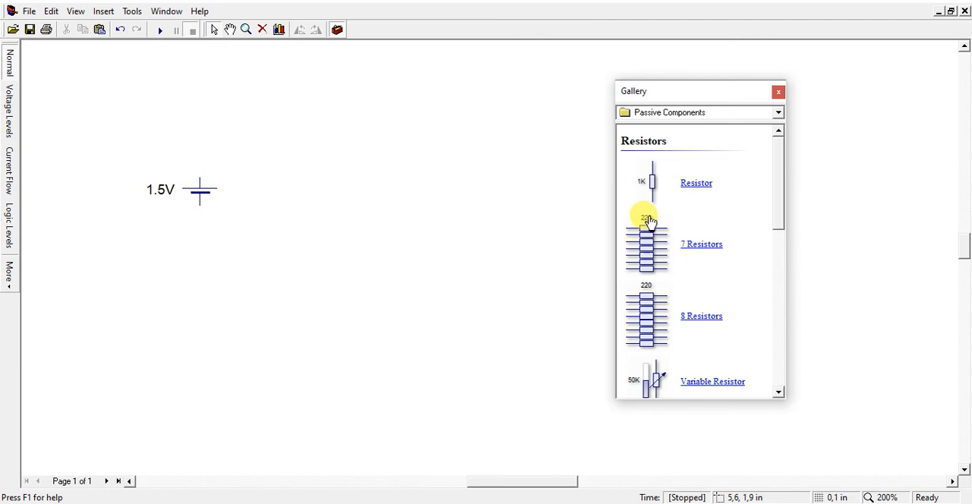
pyautogui.moveTo(653, 184); pyautogui.dragTo(266, 125)
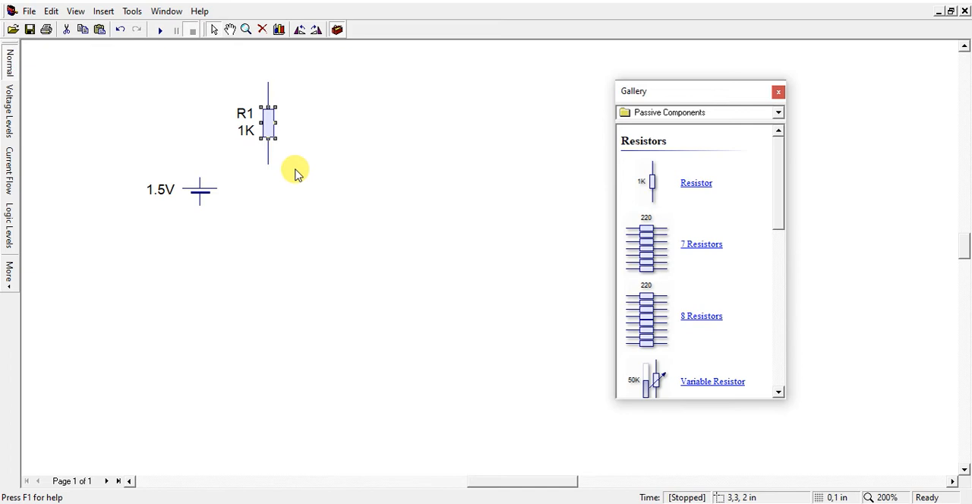
pyautogui.hotkey('ctrl', 'r')
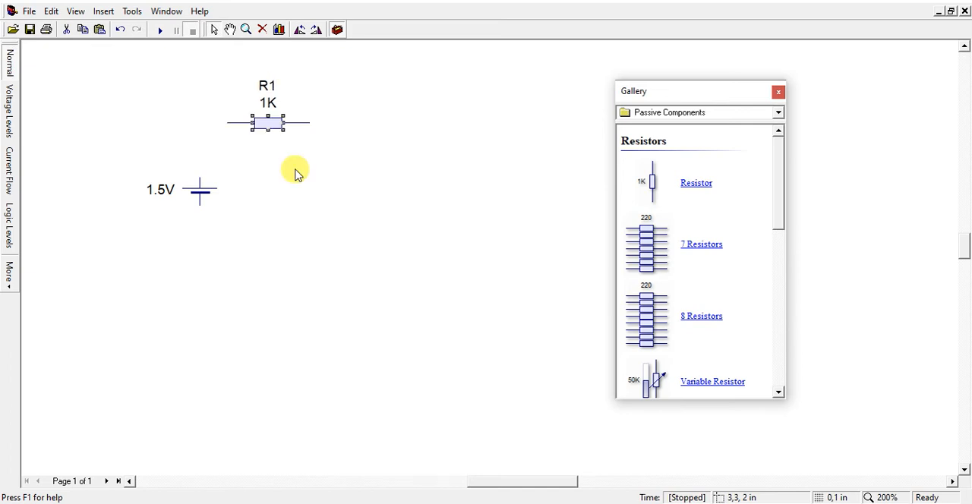
# Duplicate resistor R1 twice, placing one copy to its right rotated to vertical and the other horizontally below R1
pyautogui.click(272, 123)
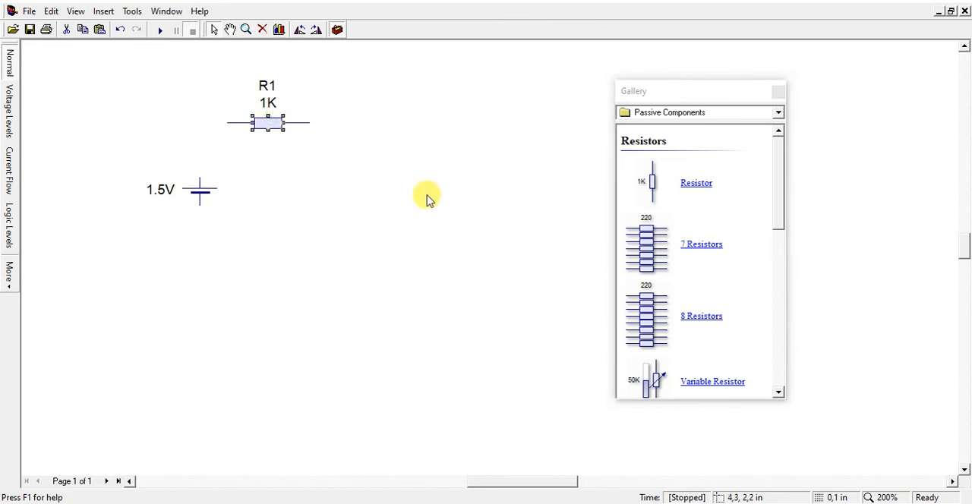
pyautogui.hotkey('ctrl', 'v')
pyautogui.click(378, 132)
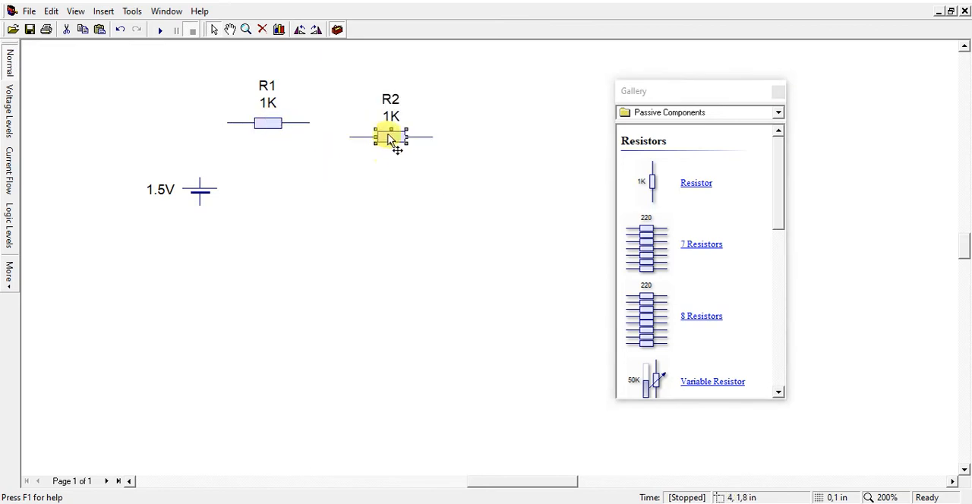
pyautogui.hotkey('ctrl', 'r')
pyautogui.hotkey('ctrl', 'v')
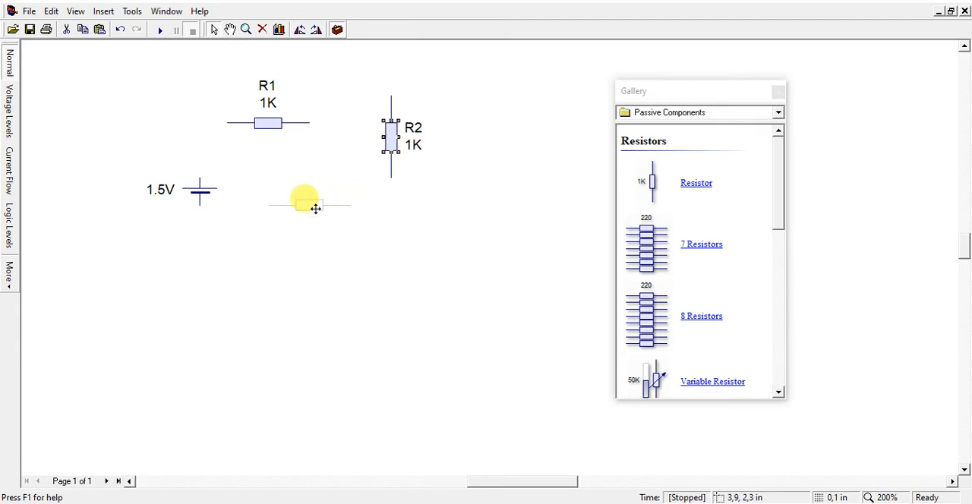
pyautogui.click(312, 250)
# Spread the cell, R1 and R2 outward so the components outline a rectangular loop with R3
pyautogui.moveTo(193, 189); pyautogui.dragTo(139, 162)
pyautogui.moveTo(266, 123); pyautogui.dragTo(303, 82)
pyautogui.moveTo(396, 143); pyautogui.dragTo(464, 157)
pyautogui.click(386, 178)
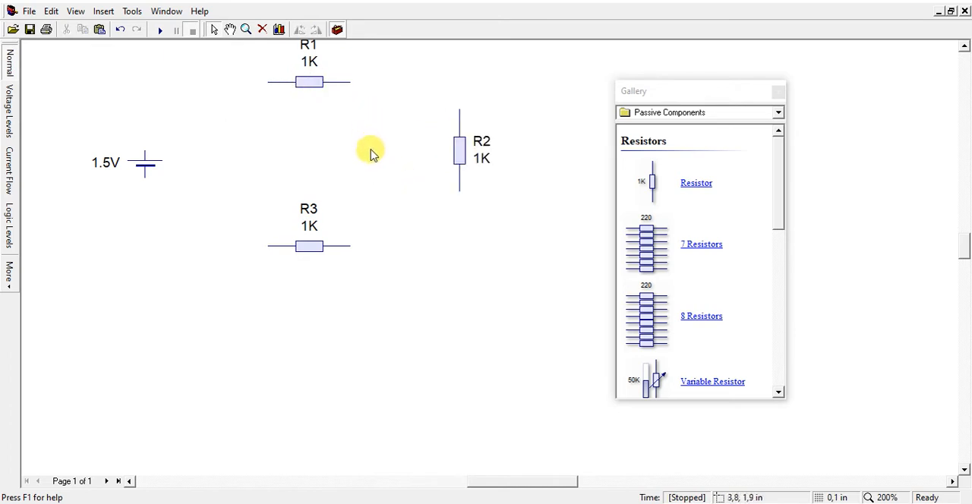
pyautogui.scroll(2, 371, 154)
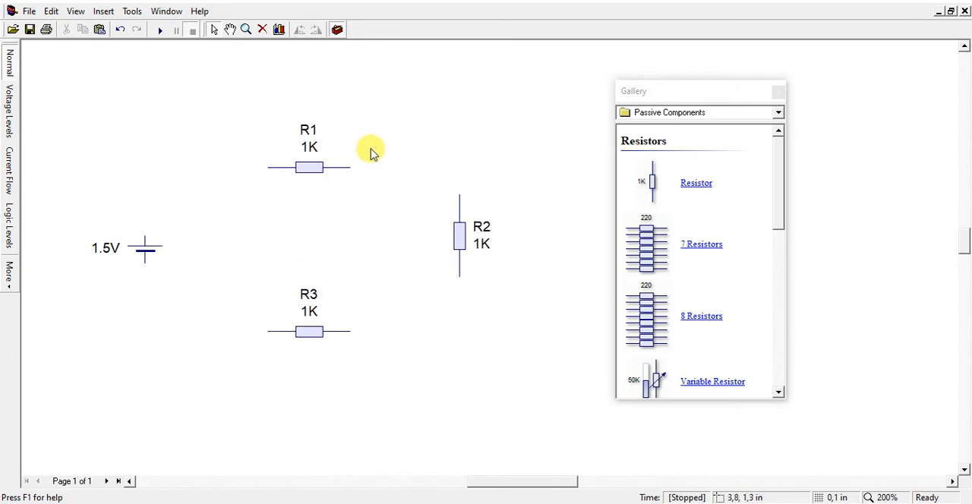
# Set the value of resistor R1 to 100 Ω
pyautogui.click(304, 173)
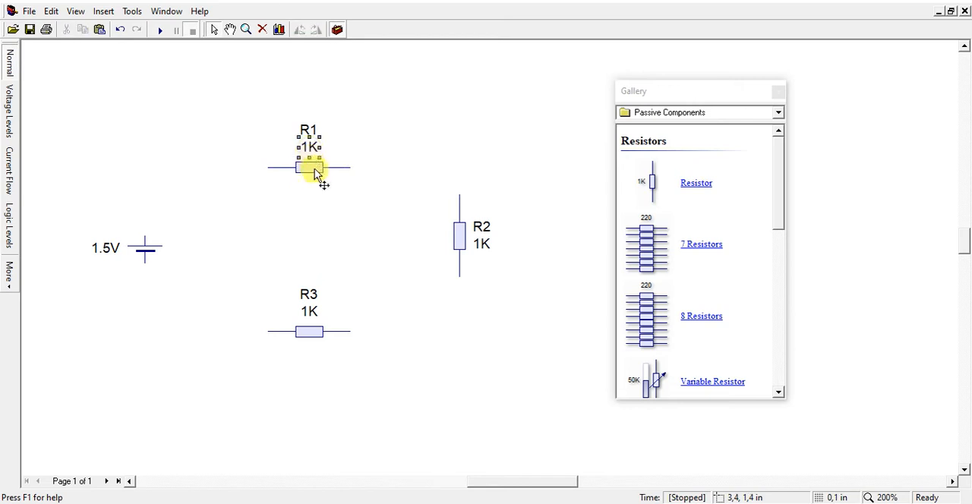
pyautogui.rightClick(317, 172)
pyautogui.click(368, 342)
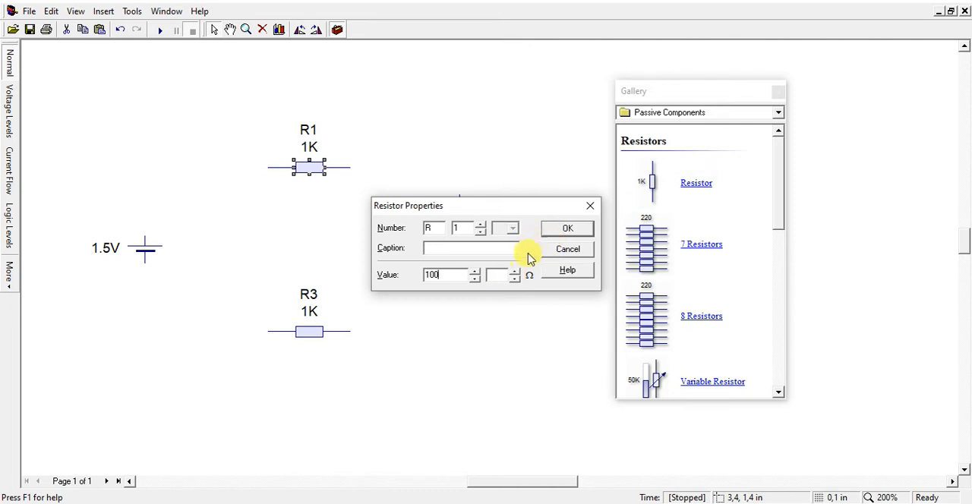
pyautogui.click(560, 228)
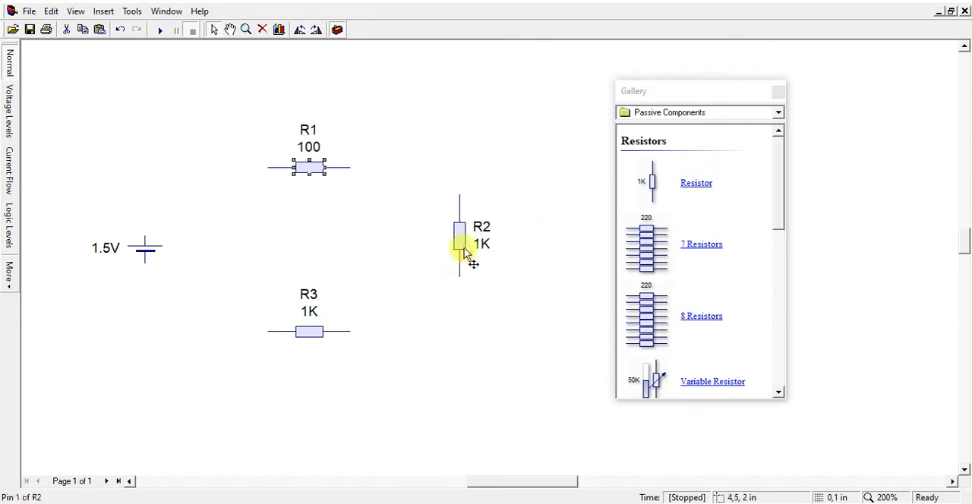
# Set the value of resistor R2 to 50 KΩ
pyautogui.rightClick(462, 236)
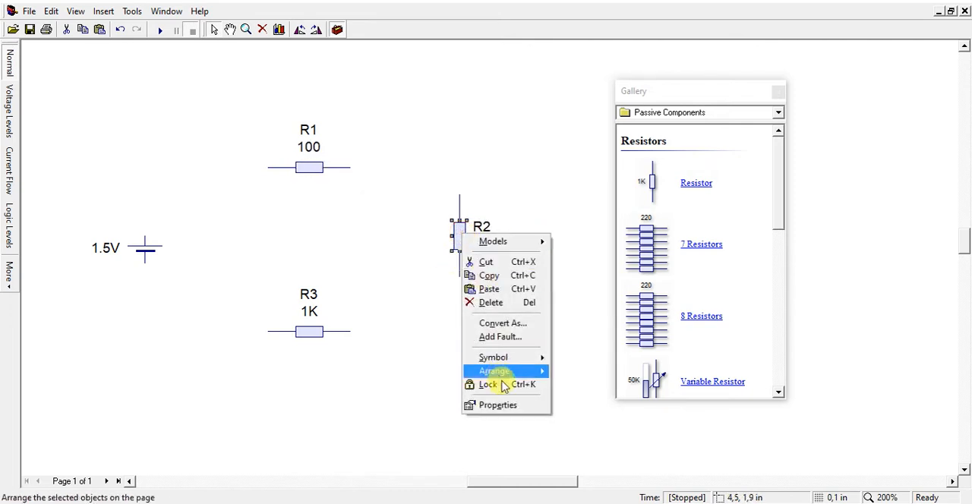
pyautogui.click(513, 407)
pyautogui.write('50')
pyautogui.click(568, 230)
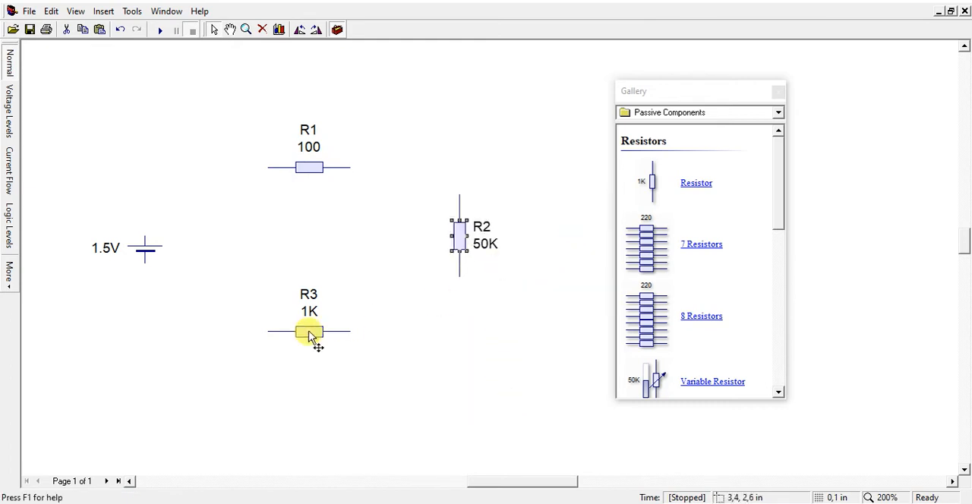
# Set the value of resistor R3 to 50 Ω, without the K multiplier
pyautogui.rightClick(309, 334)
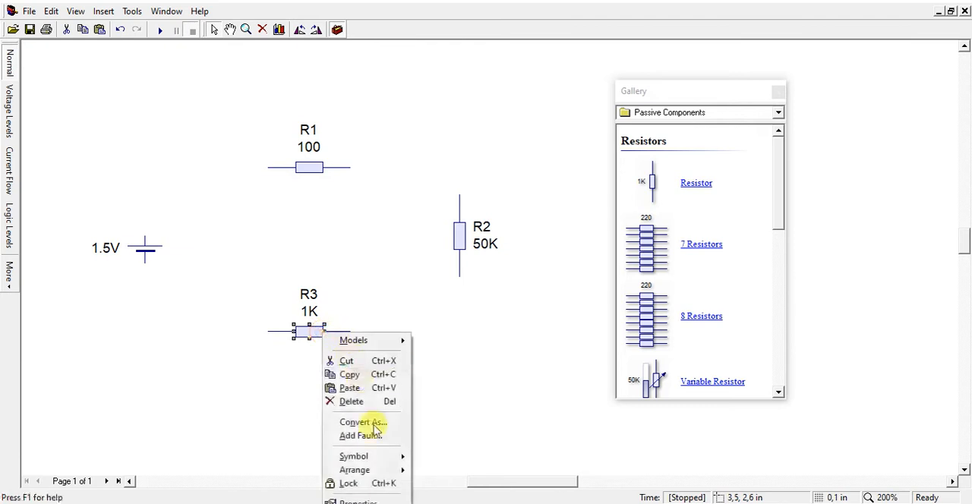
pyautogui.click(375, 498)
pyautogui.write('50')
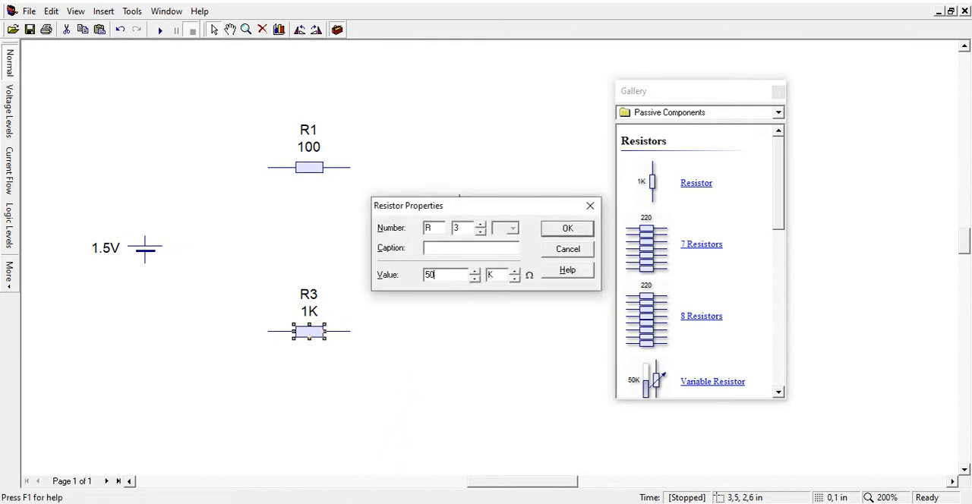
pyautogui.click(515, 278)
pyautogui.click(553, 228)
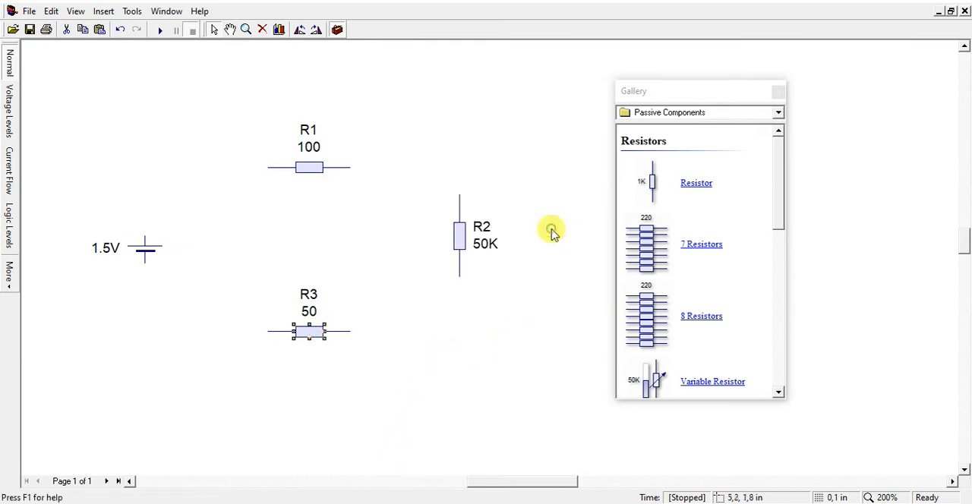
# Remove the K multiplier from resistor R2 so its value is 50 Ω
pyautogui.click(460, 236)
pyautogui.rightClick(460, 237)
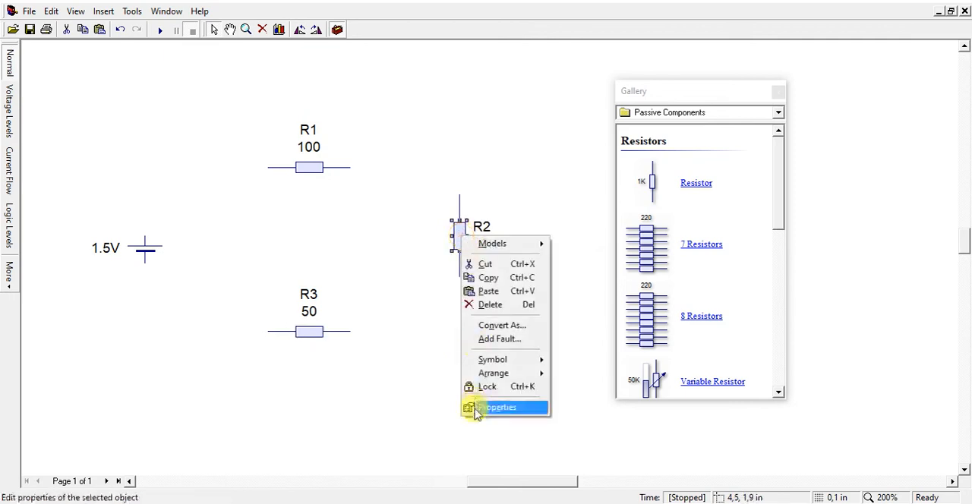
pyautogui.click(488, 404)
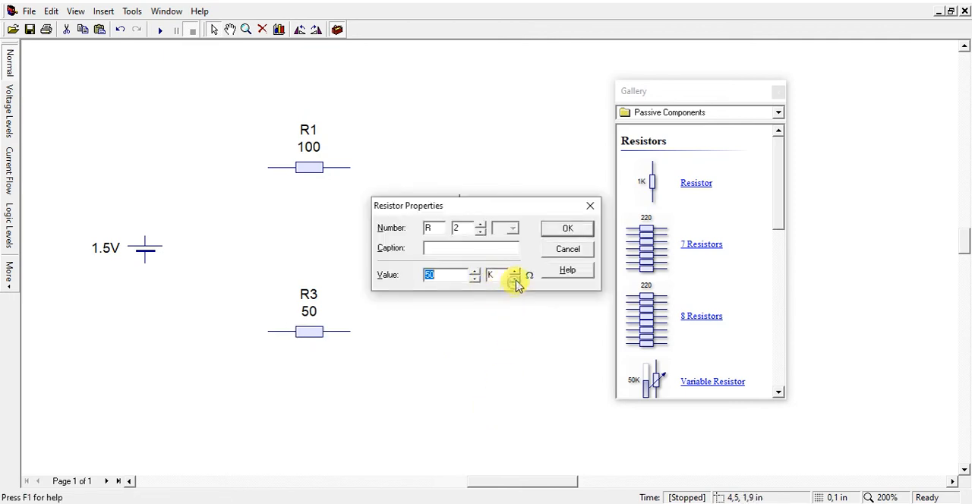
pyautogui.click(553, 230)
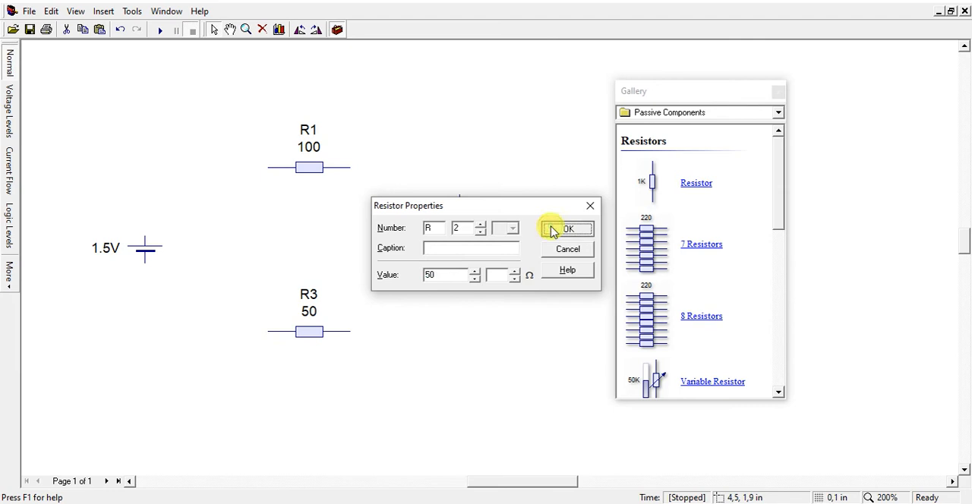
pyautogui.click(339, 255)
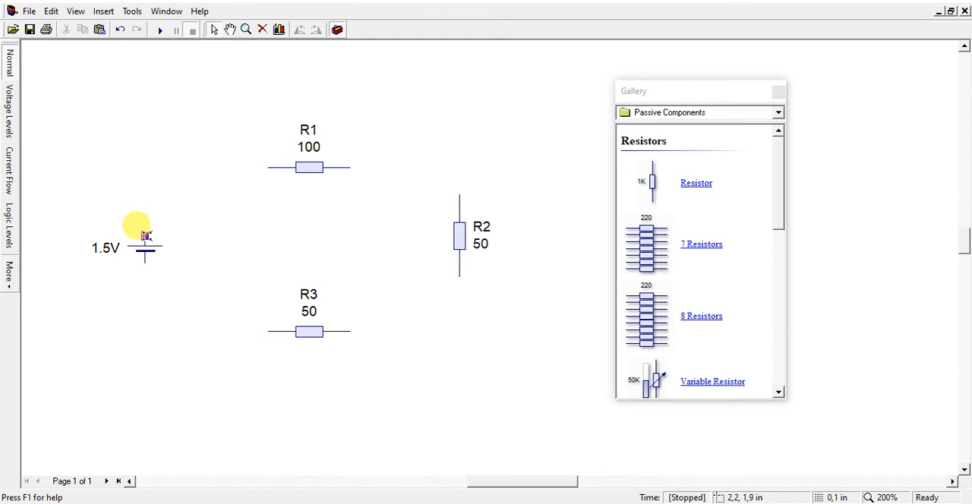
# Wire the cell's upper terminal to the left end of R1, and R1's right end to the upper end of R2
pyautogui.moveTo(145, 235); pyautogui.dragTo(267, 167)
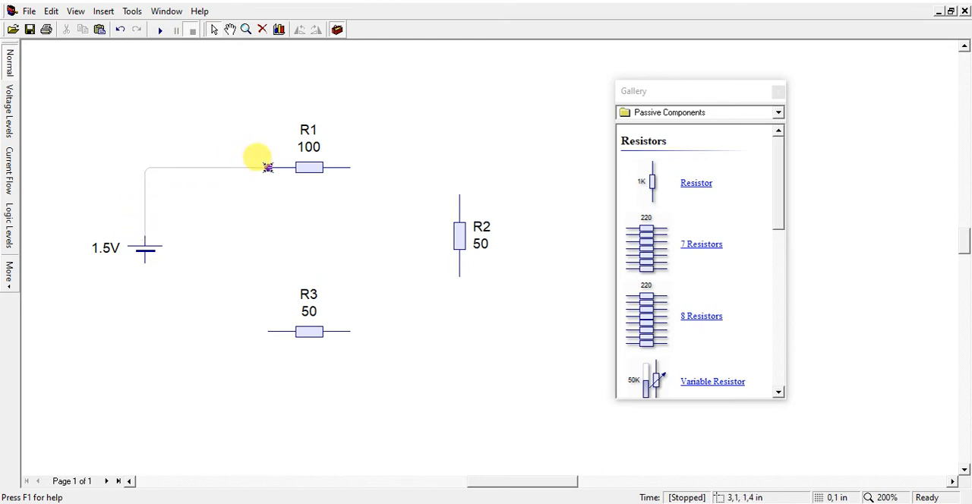
pyautogui.moveTo(267, 167); pyautogui.dragTo(267, 167)
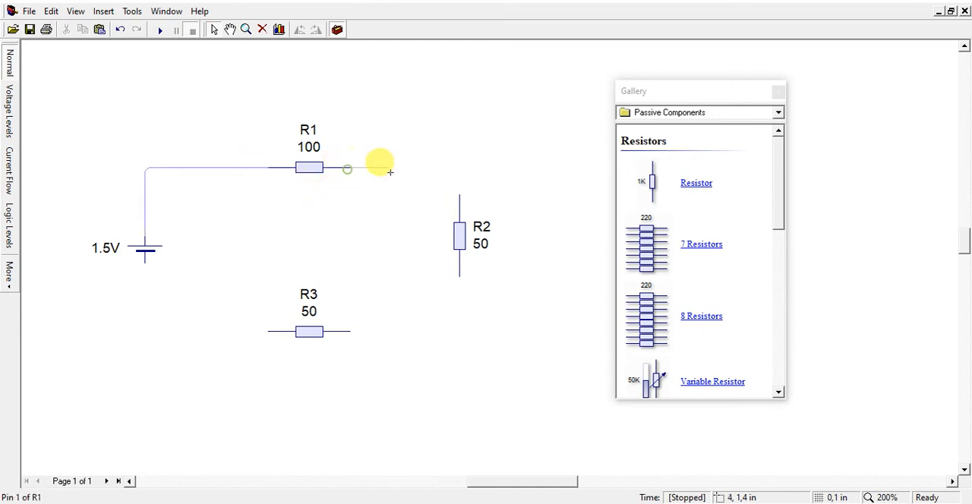
pyautogui.moveTo(389, 172); pyautogui.dragTo(458, 196)
pyautogui.moveTo(460, 276); pyautogui.dragTo(350, 331)
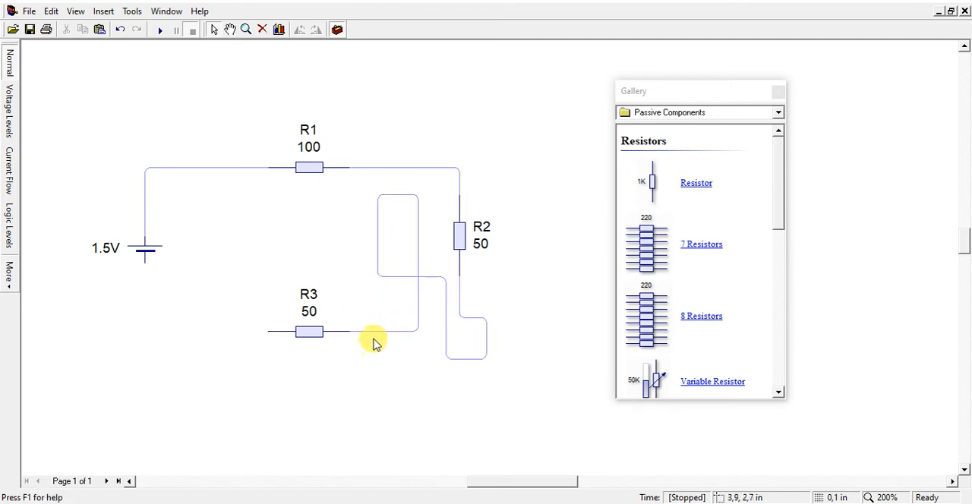
pyautogui.click(410, 276)
pyautogui.press('Delete')
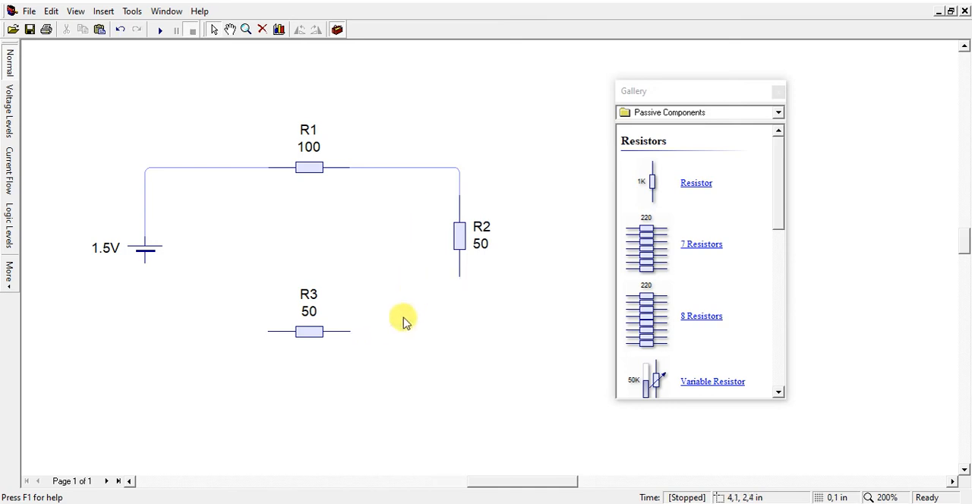
# Close the loop by wiring R3's right end to R2's lower end and the cell's lower terminal to R3's left end
pyautogui.moveTo(349, 331); pyautogui.dragTo(459, 273)
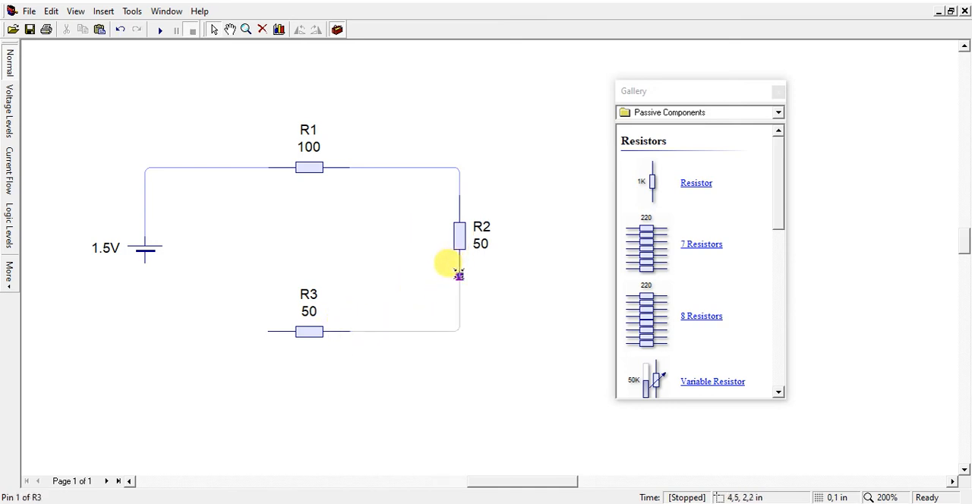
pyautogui.moveTo(144, 262); pyautogui.dragTo(267, 333)
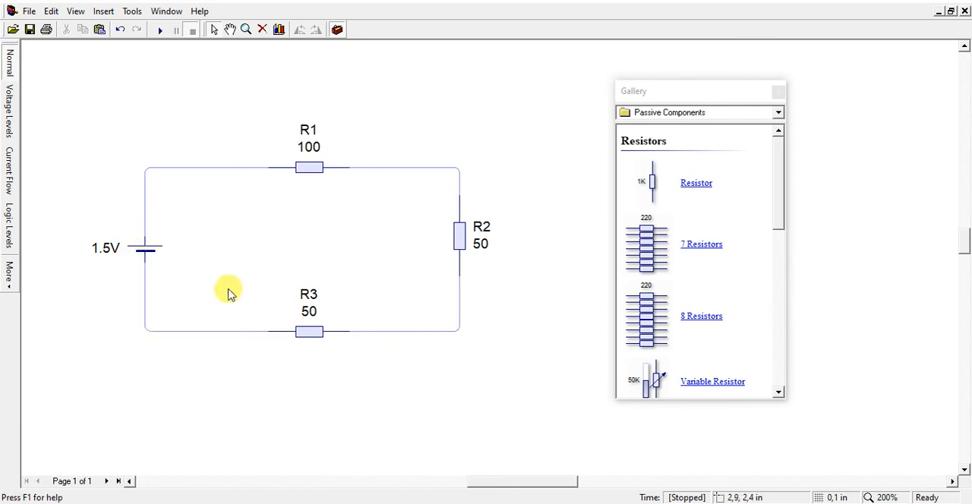
# Set the cell's voltage to 9 V and start the circuit simulation
pyautogui.rightClick(146, 254)
pyautogui.click(202, 422)
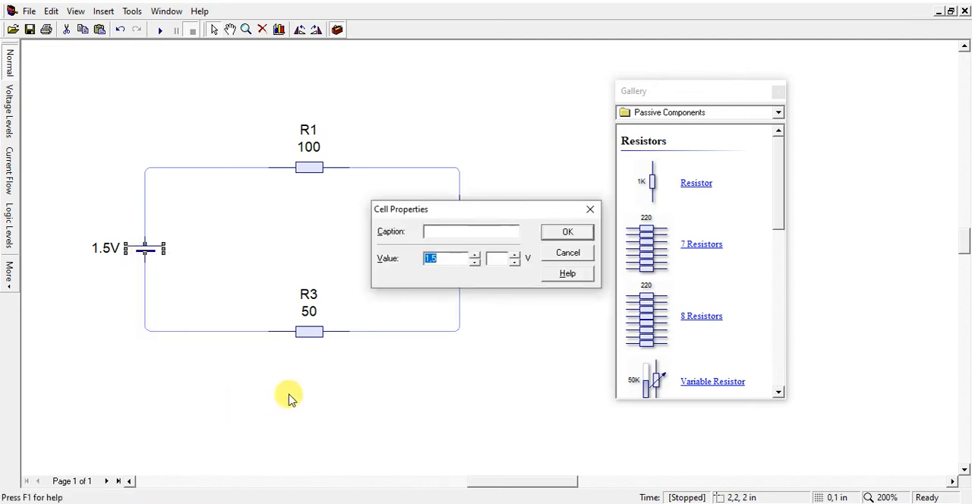
pyautogui.write('9')
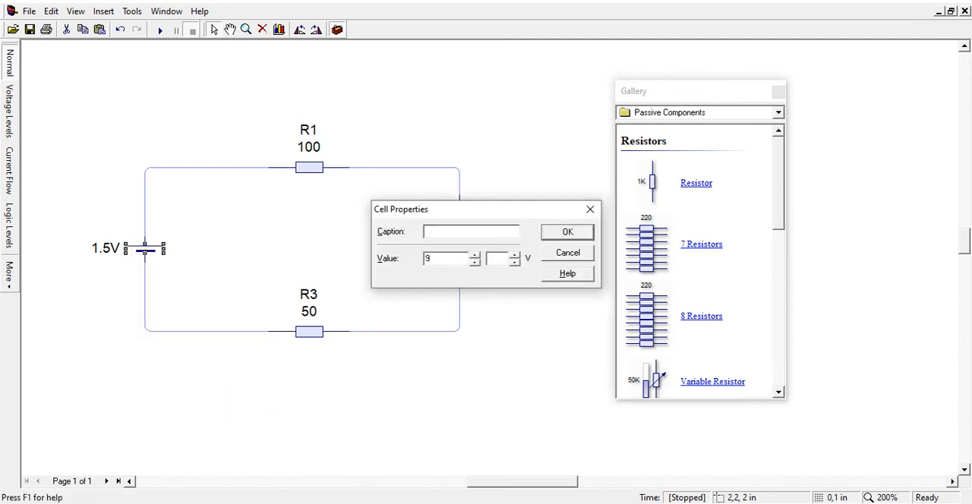
pyautogui.click(563, 234)
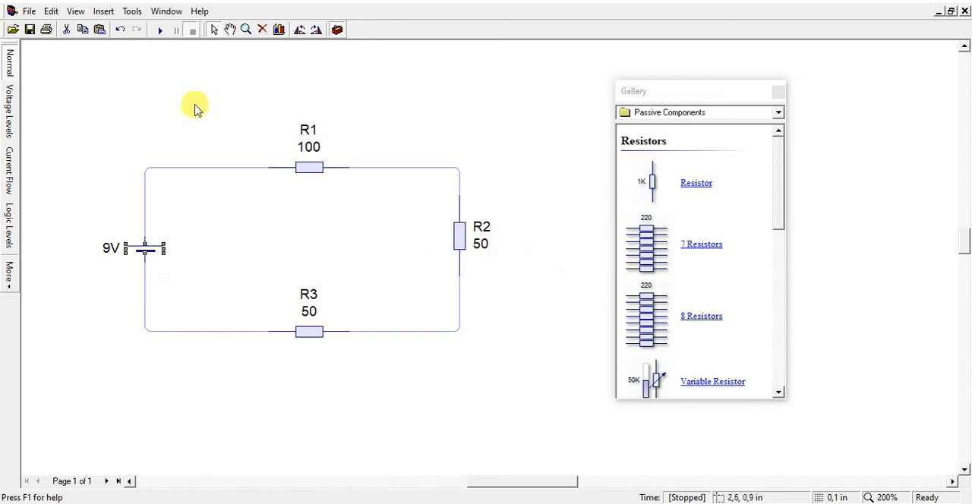
pyautogui.click(160, 31)
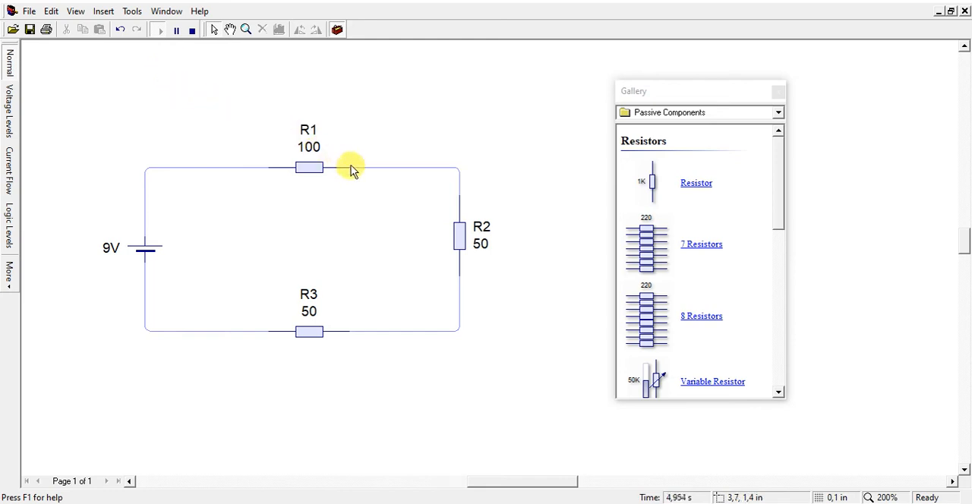
# Read the voltage and current on the wires around the loop, and stop the simulation
pyautogui.moveTo(350, 173)
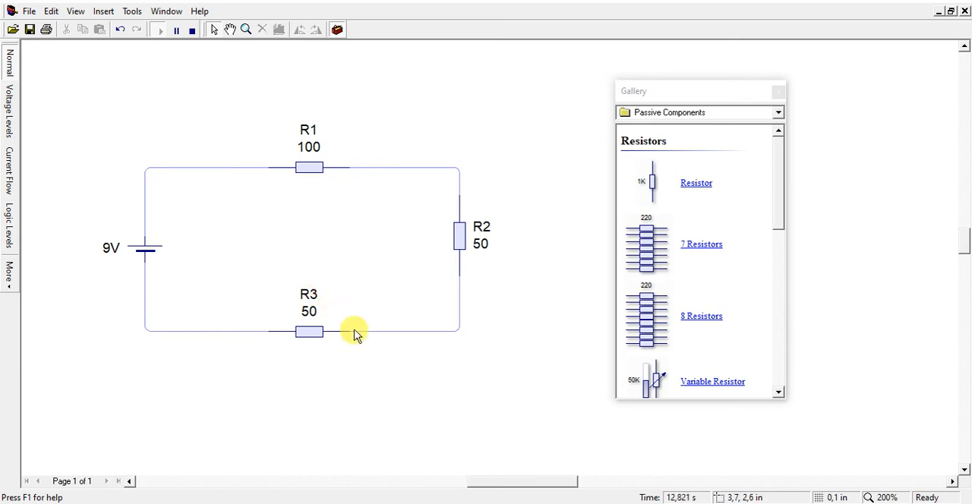
pyautogui.moveTo(354, 337)
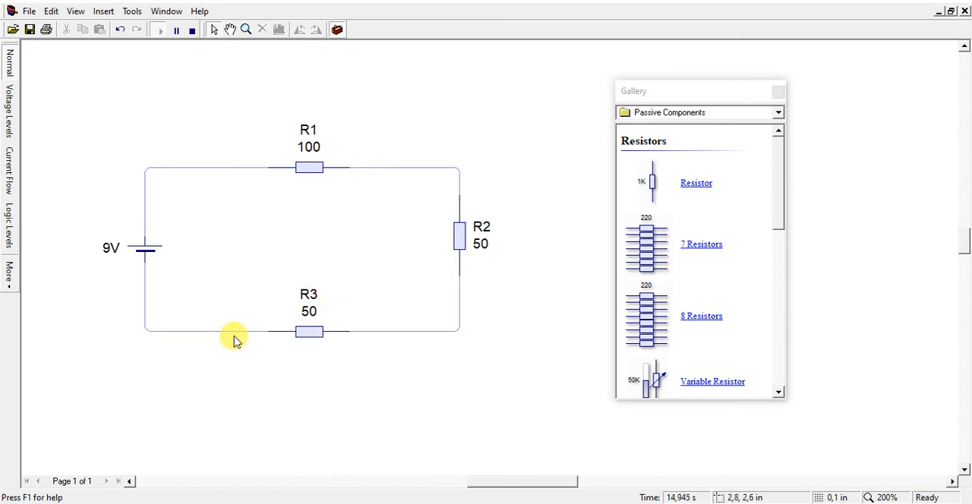
pyautogui.moveTo(238, 336)
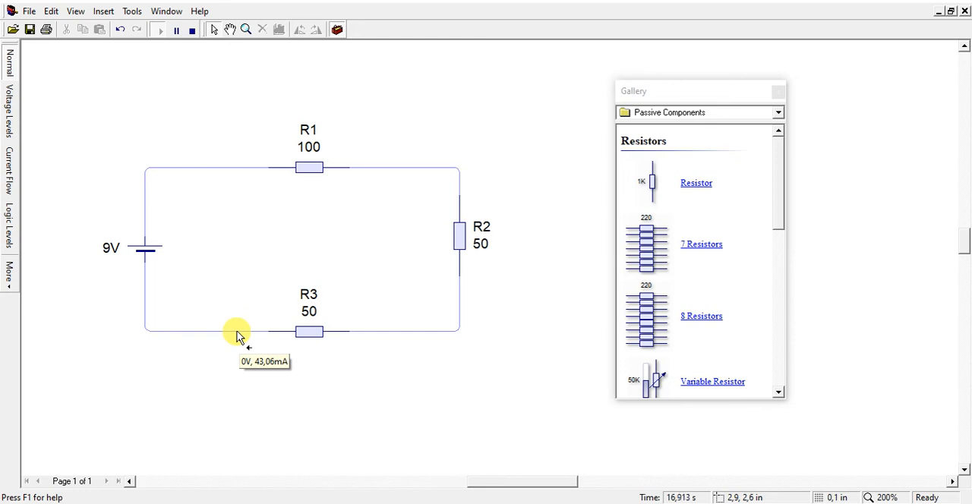
pyautogui.click(195, 32)
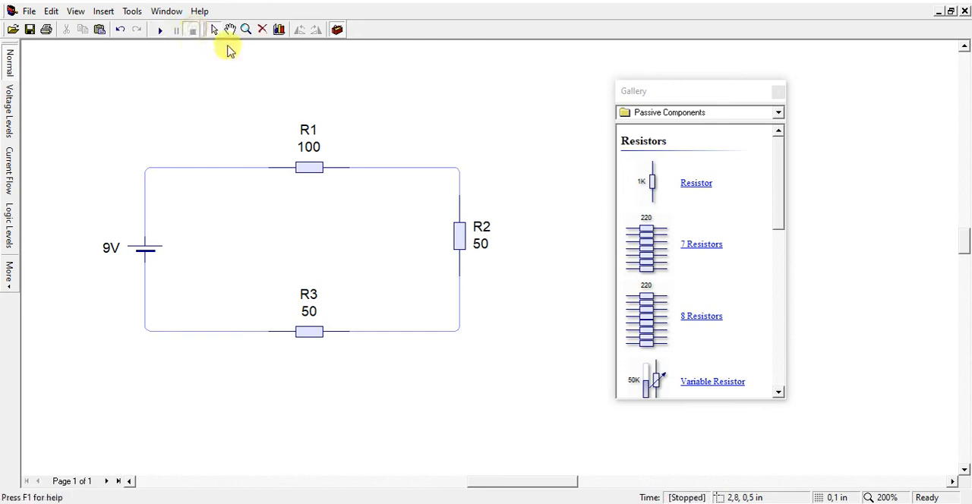
# Add an ammeter rotated horizontally above the wire between the cell and R1, and a vertical voltmeter beside R2
pyautogui.click(718, 112)
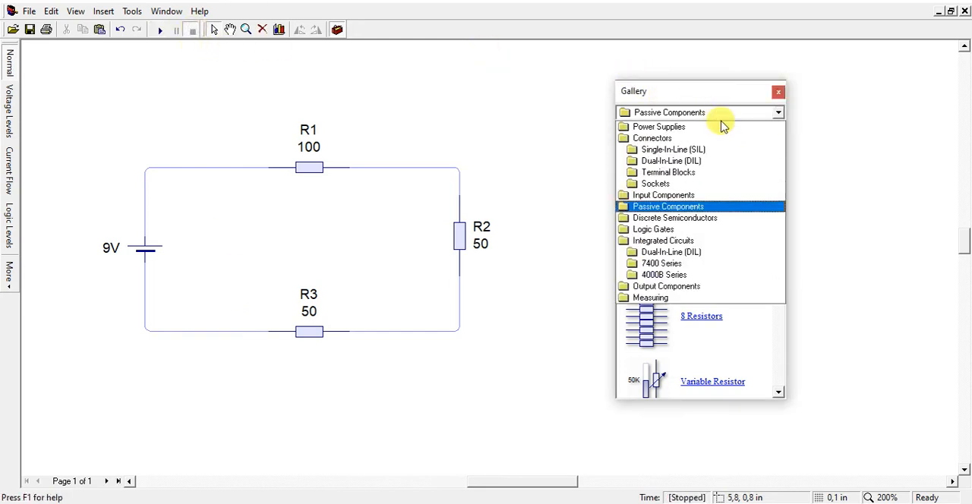
pyautogui.click(654, 296)
pyautogui.moveTo(644, 180); pyautogui.dragTo(503, 126)
pyautogui.moveTo(647, 236); pyautogui.dragTo(541, 180)
pyautogui.moveTo(492, 123); pyautogui.dragTo(167, 106)
pyautogui.hotkey('ctrl', 'r')
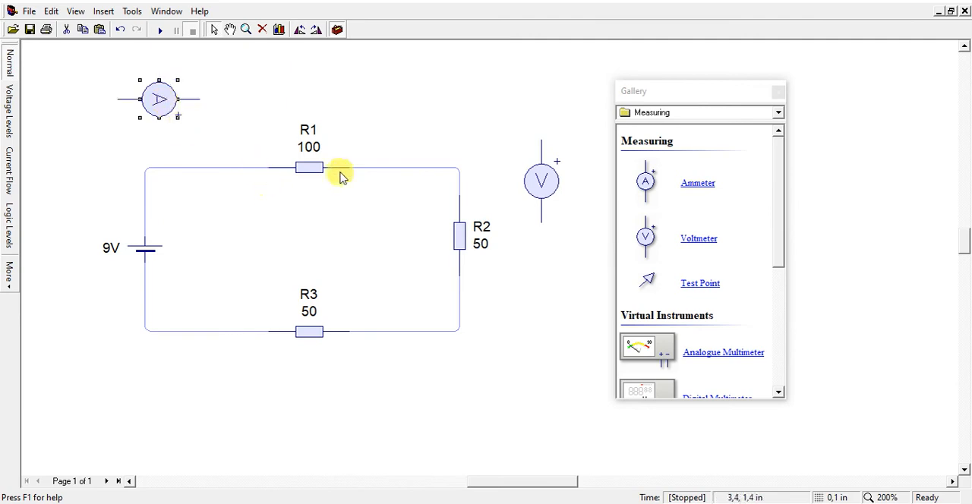
pyautogui.click(546, 188)
pyautogui.moveTo(548, 191); pyautogui.dragTo(548, 258)
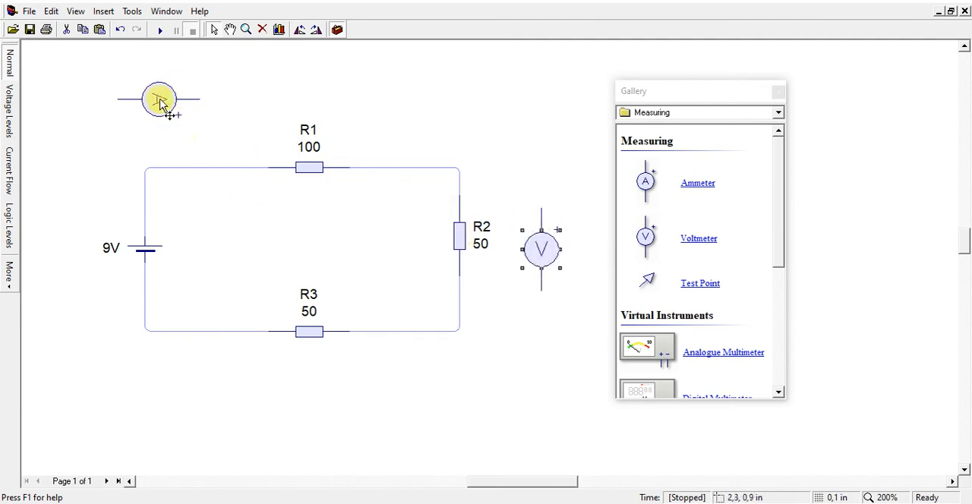
# Insert the ammeter in series between the cell and R1, removing the wire segment that bypasses it
pyautogui.moveTo(157, 96); pyautogui.dragTo(212, 123)
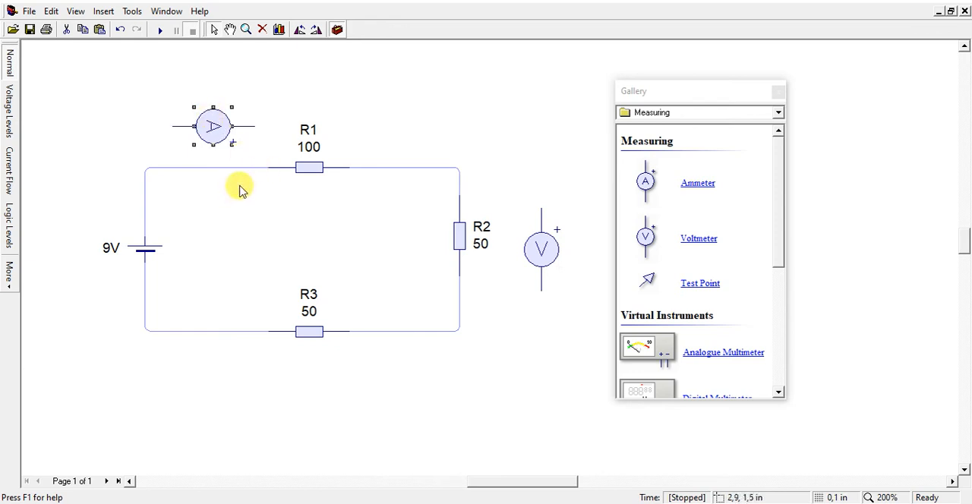
pyautogui.click(213, 224)
pyautogui.moveTo(208, 132)
pyautogui.mouseDown()
pyautogui.moveTo(193, 129)
pyautogui.moveTo(241, 144)
pyautogui.moveTo(241, 167)
pyautogui.mouseUp()
pyautogui.click(210, 197)
pyautogui.moveTo(158, 126); pyautogui.dragTo(159, 168)
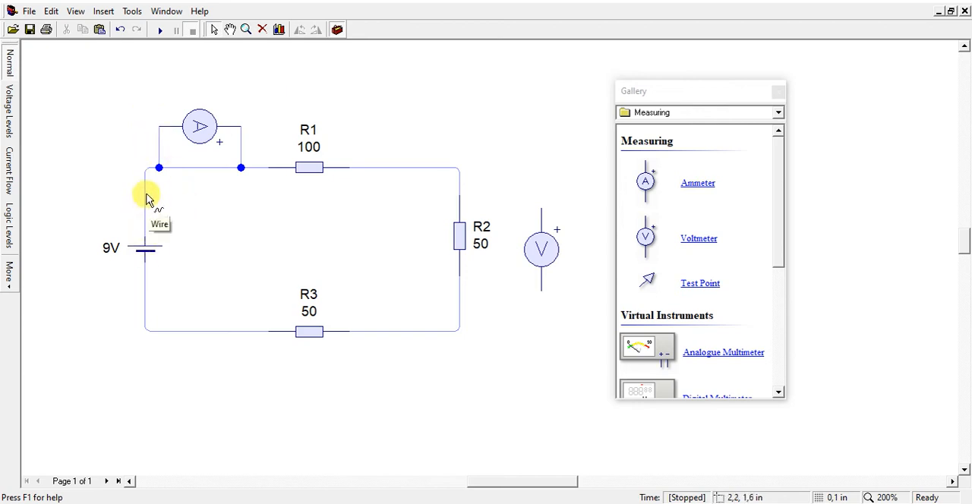
pyautogui.click(195, 168)
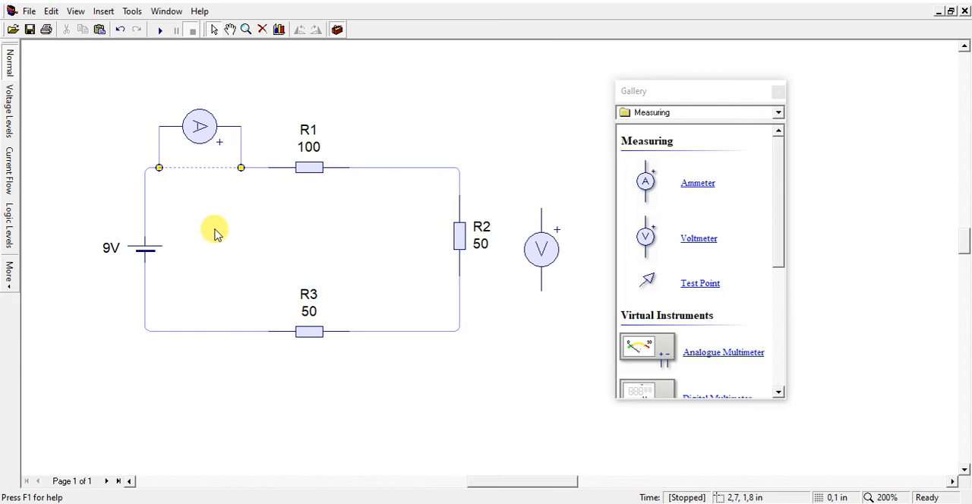
pyautogui.moveTo(200, 127); pyautogui.dragTo(206, 169)
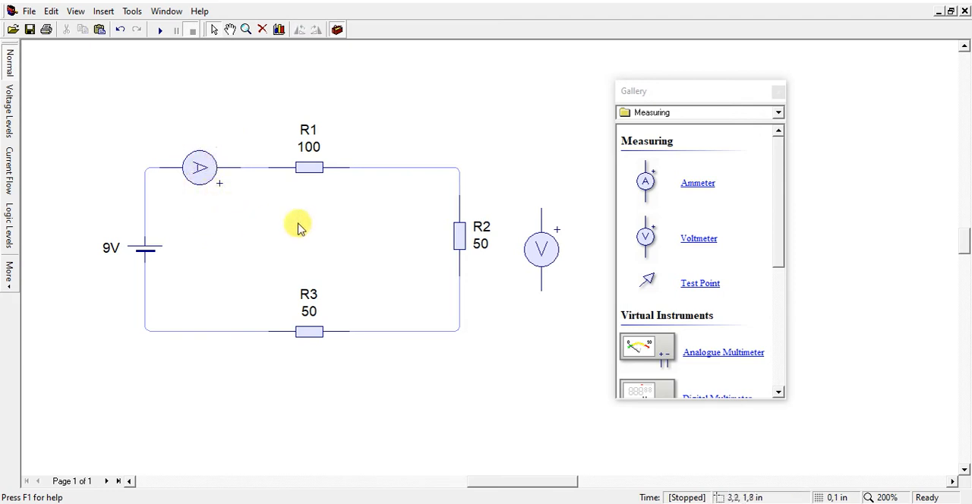
# Connect the voltmeter in parallel across R2 and run the simulation
pyautogui.moveTo(542, 245); pyautogui.dragTo(516, 231)
pyautogui.moveTo(514, 195); pyautogui.dragTo(460, 195)
pyautogui.moveTo(513, 276); pyautogui.dragTo(459, 276)
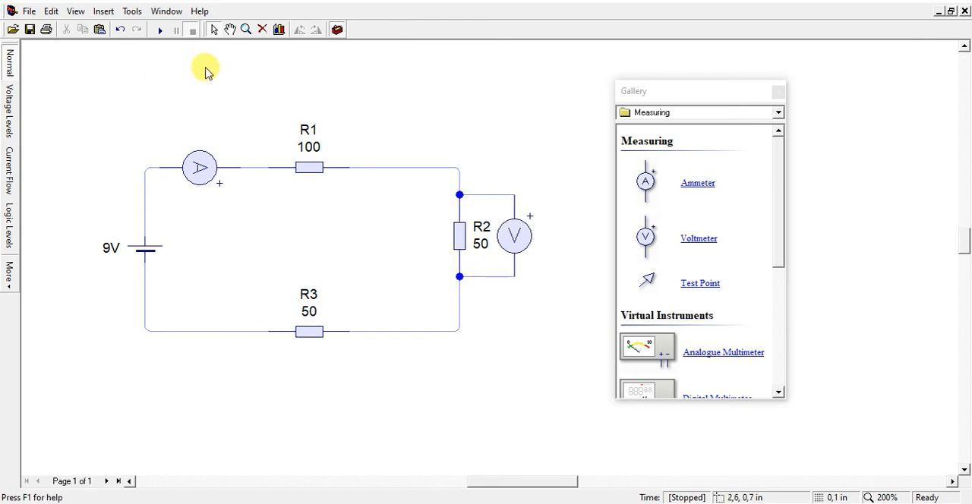
pyautogui.click(159, 29)
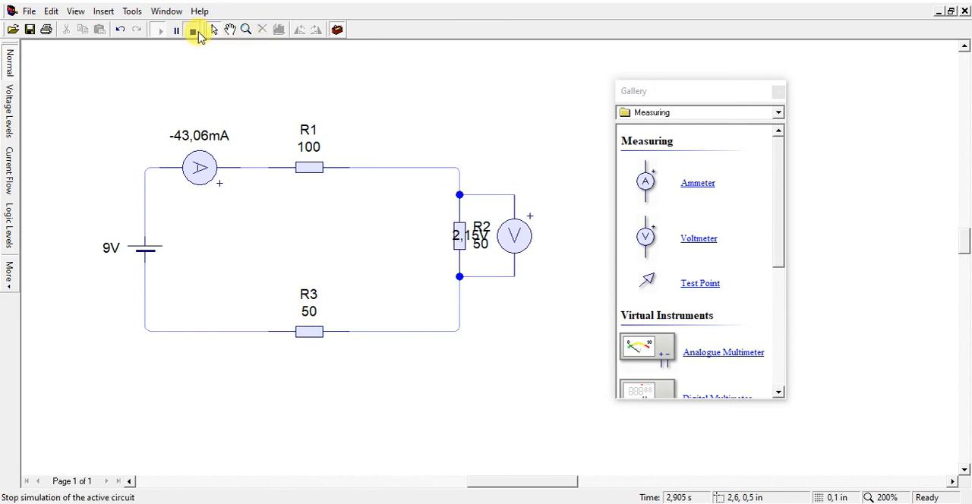
# Move the voltmeter farther away from R2 so its reading clears the resistor's label, rerunning the simulation to check the spacing
pyautogui.click(194, 32)
pyautogui.moveTo(513, 234); pyautogui.dragTo(548, 239)
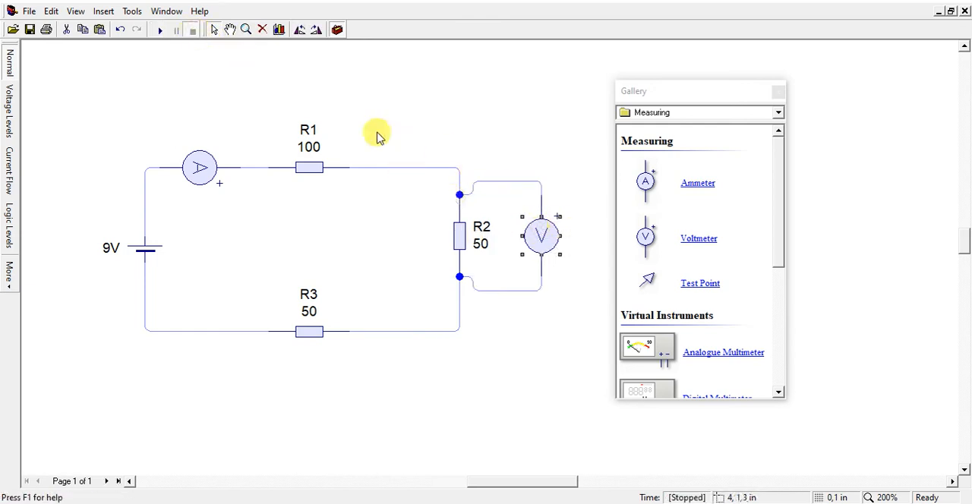
pyautogui.click(160, 30)
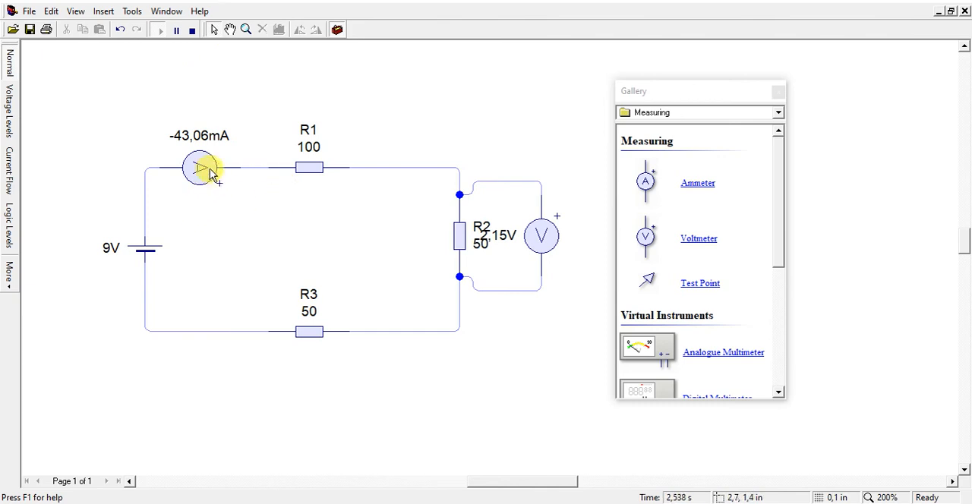
pyautogui.click(191, 30)
pyautogui.moveTo(555, 239); pyautogui.dragTo(577, 241)
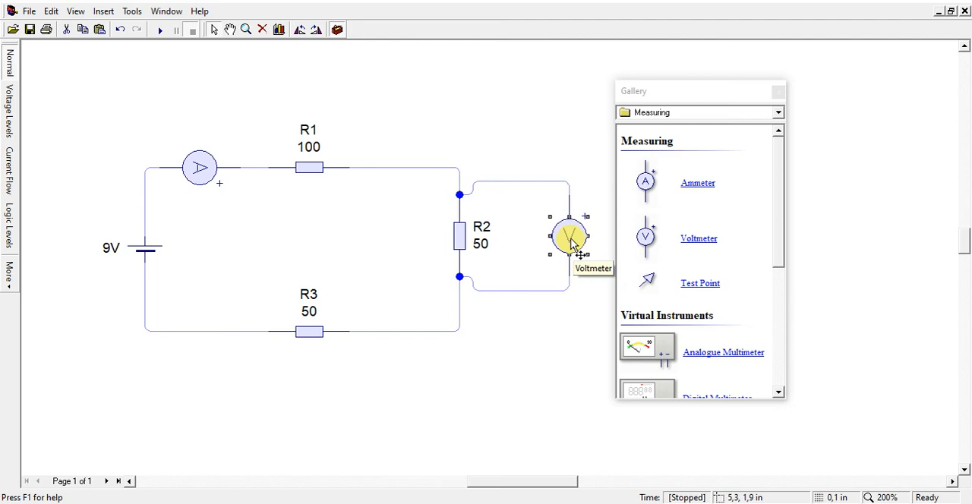
pyautogui.click(422, 92)
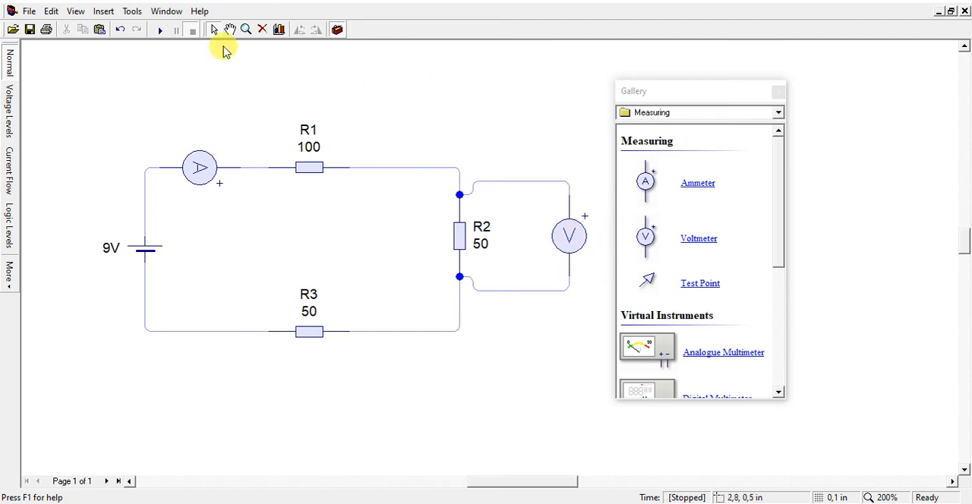
# Duplicate the ammeter and insert the copy in series between the cell and R3, deleting the bypassing wire segment
pyautogui.click(191, 175)
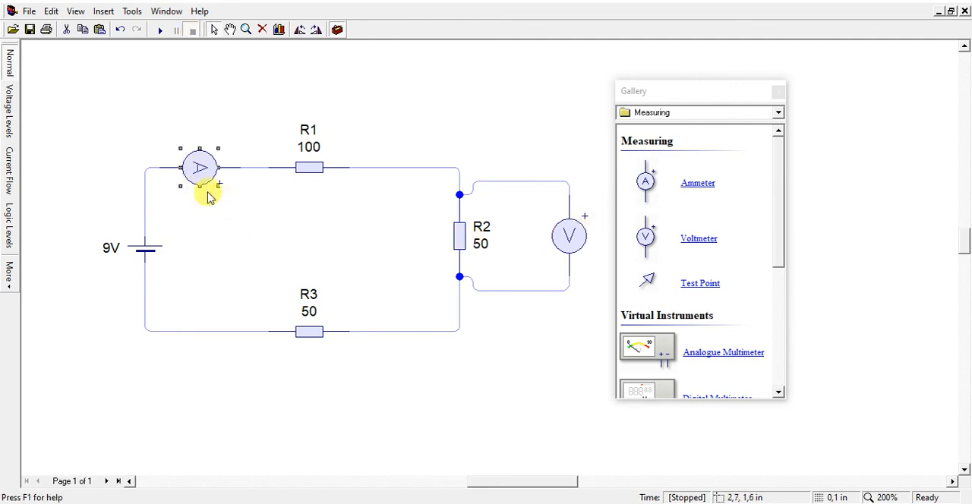
pyautogui.moveTo(207, 195)
pyautogui.mouseDown()
pyautogui.moveTo(202, 314)
pyautogui.moveTo(214, 302)
pyautogui.moveTo(254, 318)
pyautogui.moveTo(254, 331)
pyautogui.mouseUp()
pyautogui.click(262, 260)
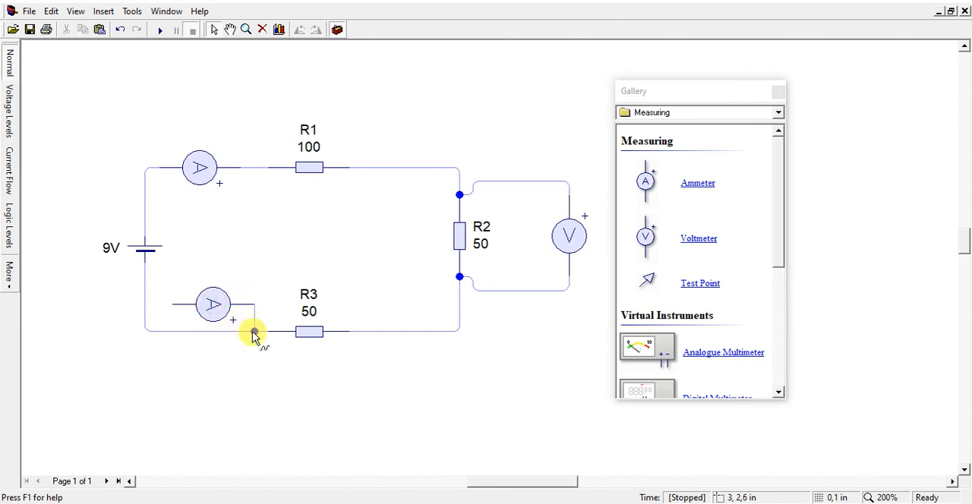
pyautogui.moveTo(172, 305); pyautogui.dragTo(173, 331)
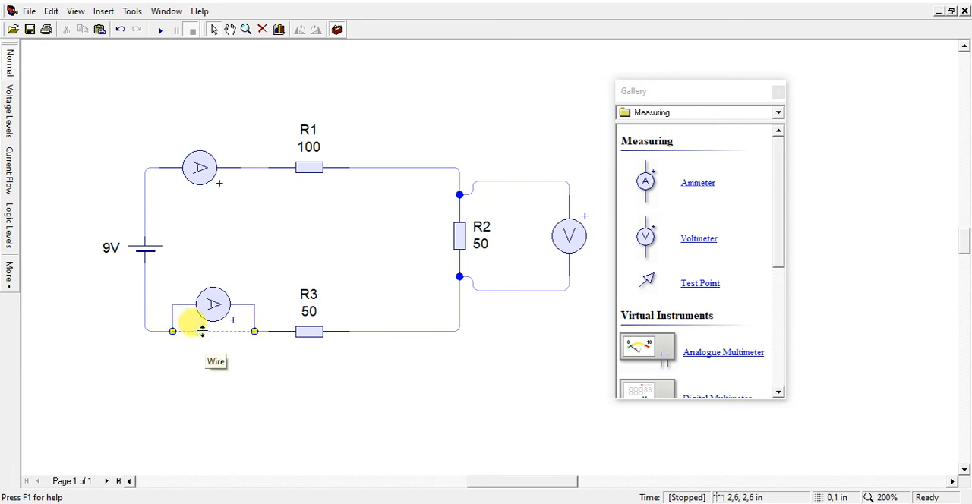
pyautogui.press('Delete')
pyautogui.moveTo(209, 313); pyautogui.dragTo(215, 340)
pyautogui.click(223, 372)
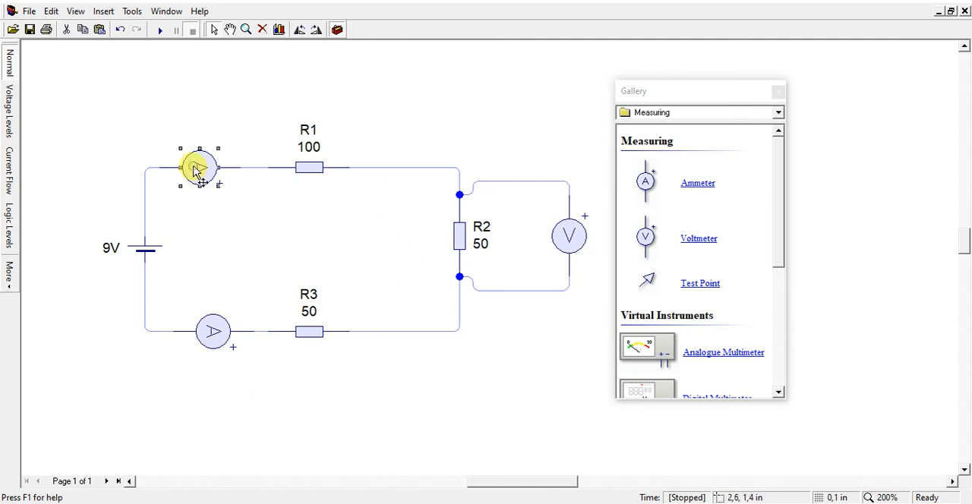
# Insert a third ammeter in series between R1 and R2, and run the simulation to compare the three currents
pyautogui.moveTo(198, 171)
pyautogui.mouseDown()
pyautogui.moveTo(354, 104)
pyautogui.moveTo(191, 61)
pyautogui.moveTo(185, 87)
pyautogui.moveTo(417, 139)
pyautogui.moveTo(397, 141)
pyautogui.moveTo(391, 156)
pyautogui.moveTo(459, 195)
pyautogui.mouseUp()
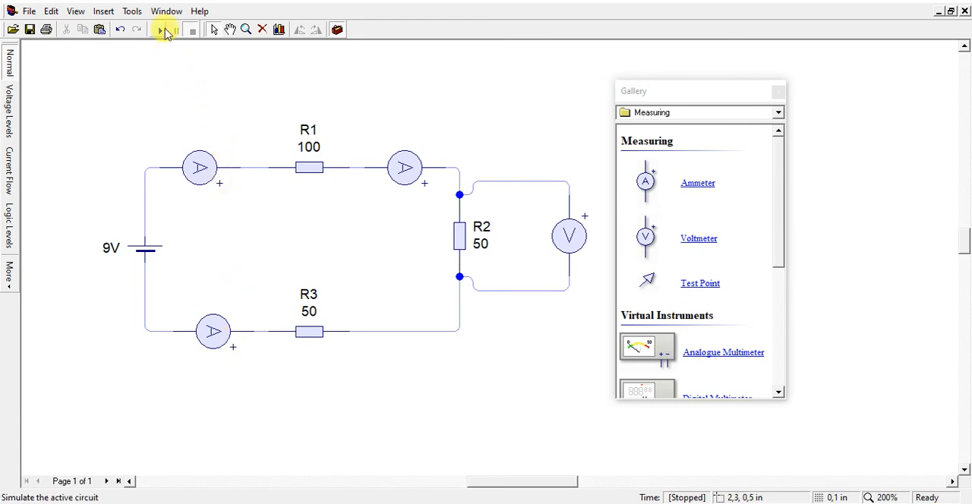
pyautogui.click(162, 29)
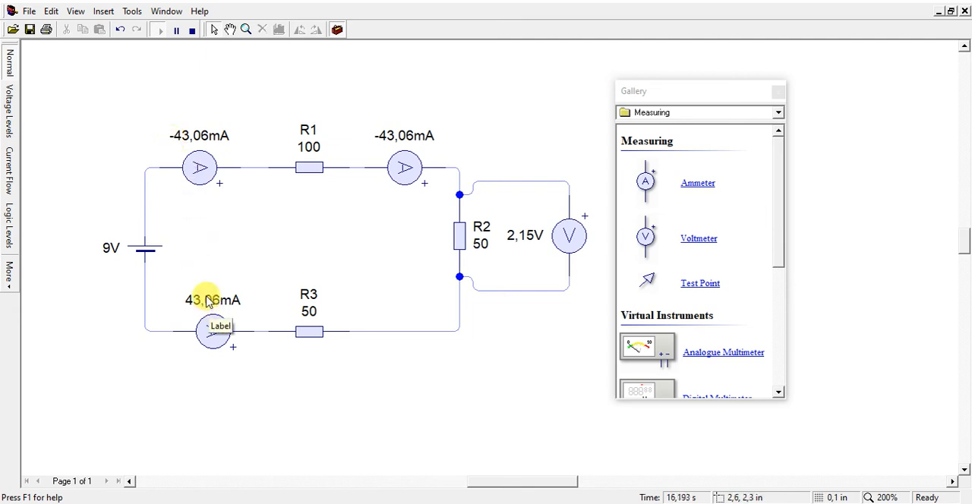
pyautogui.click(192, 30)
# Add two horizontal voltmeters, one below R1 and one below R3
pyautogui.moveTo(647, 232); pyautogui.dragTo(308, 237)
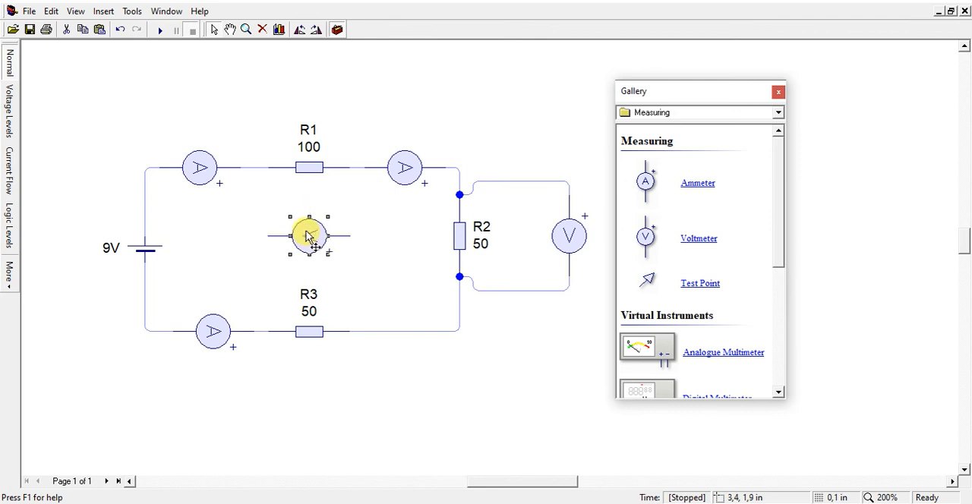
pyautogui.click(308, 241)
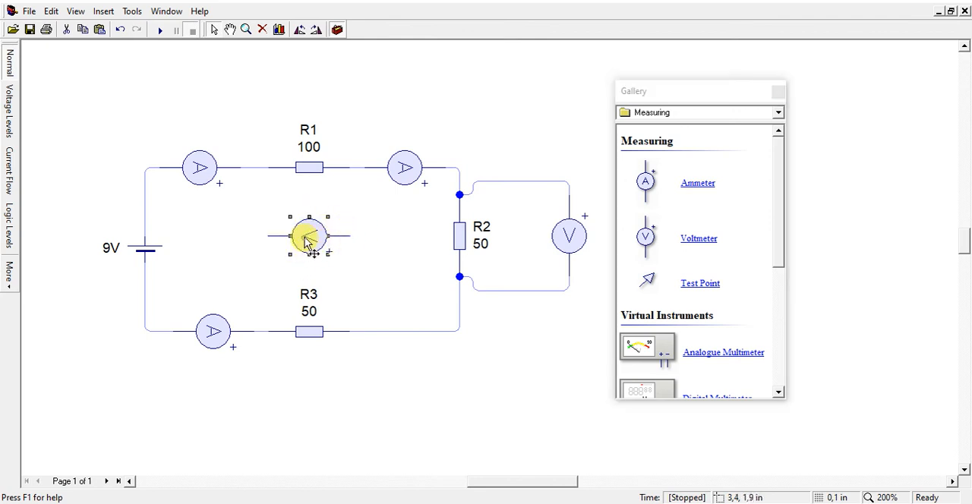
pyautogui.moveTo(307, 242); pyautogui.dragTo(314, 397)
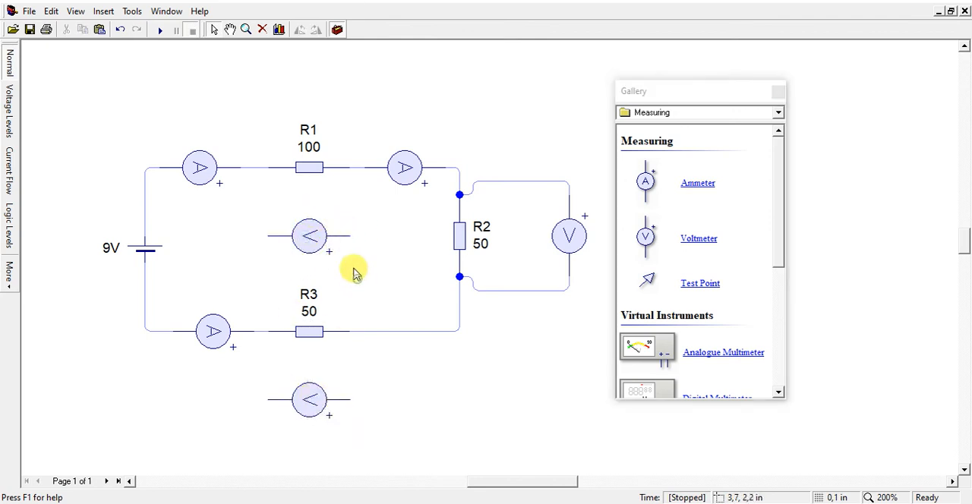
# Wire the two new voltmeters in parallel across R1 and R3, and start the simulation
pyautogui.moveTo(350, 236); pyautogui.dragTo(350, 167)
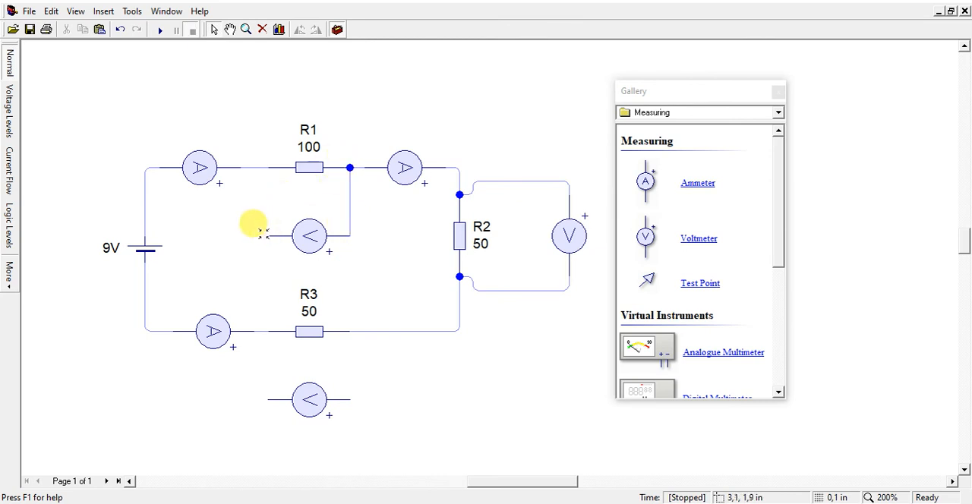
pyautogui.moveTo(267, 209); pyautogui.dragTo(268, 167)
pyautogui.moveTo(268, 397); pyautogui.dragTo(267, 331)
pyautogui.moveTo(350, 399); pyautogui.dragTo(350, 332)
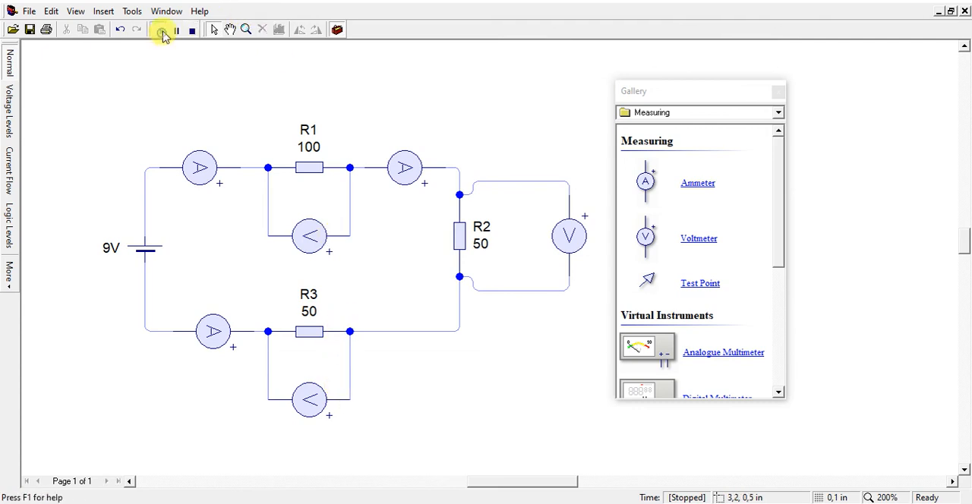
pyautogui.click(160, 31)
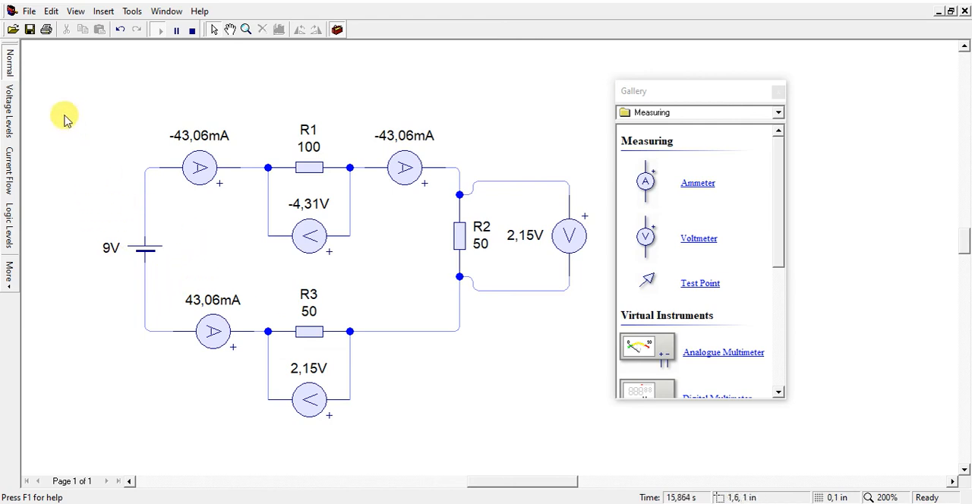
# Show the running circuit in the Voltage Levels view and switch it to the Current Flow view
pyautogui.click(11, 110)
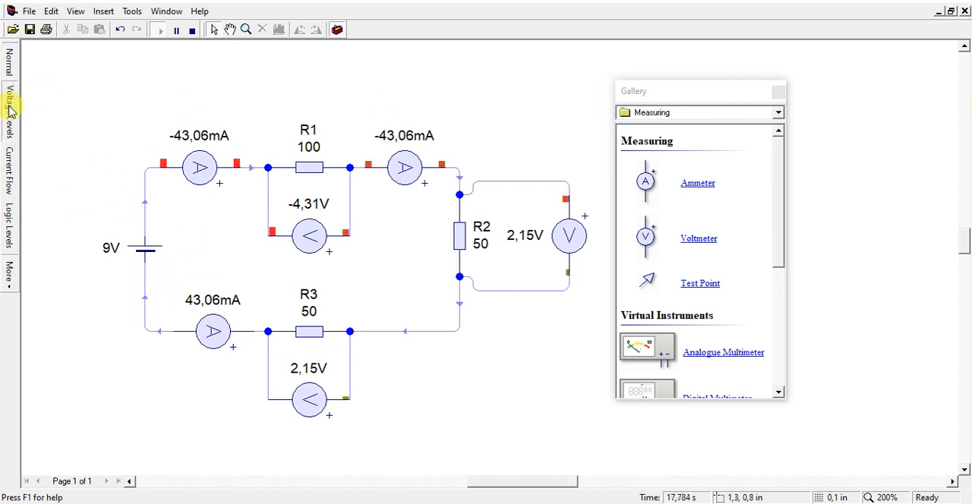
pyautogui.click(10, 177)
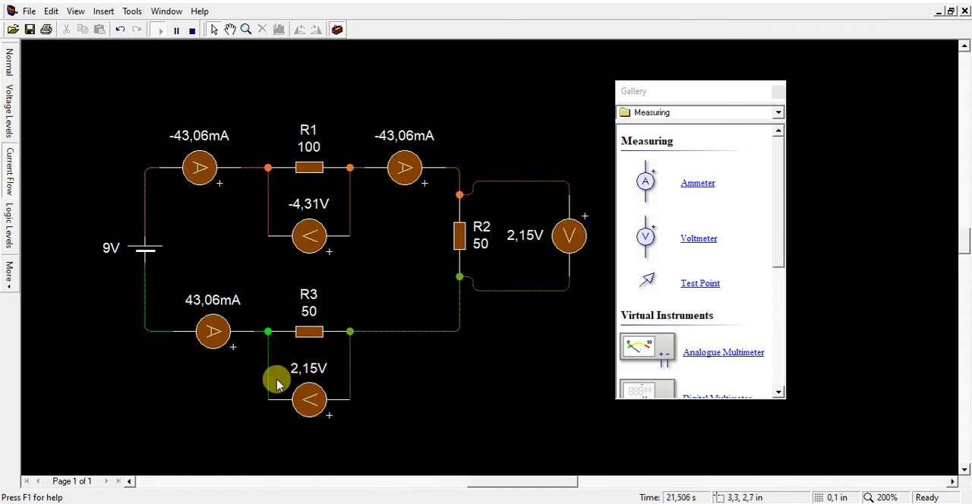
pyautogui.moveTo(488, 486)
pyautogui.mouseDown()
pyautogui.moveTo(468, 485)
pyautogui.moveTo(487, 487)
pyautogui.mouseUp()
pyautogui.scroll(1, 443, 386)
pyautogui.scroll(1, 441, 387)
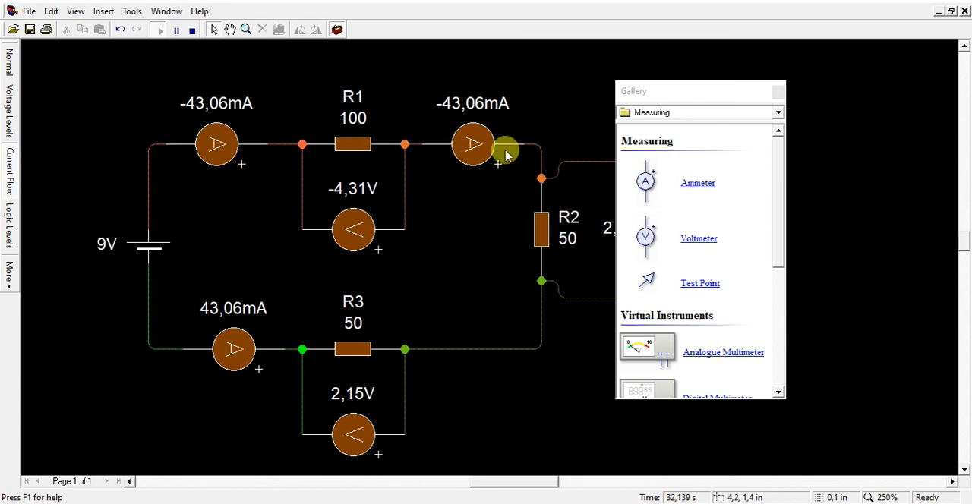
# Examine the current flow around R2 and R3, and move the Gallery window clear of R2's voltmeter
pyautogui.moveTo(542, 183)
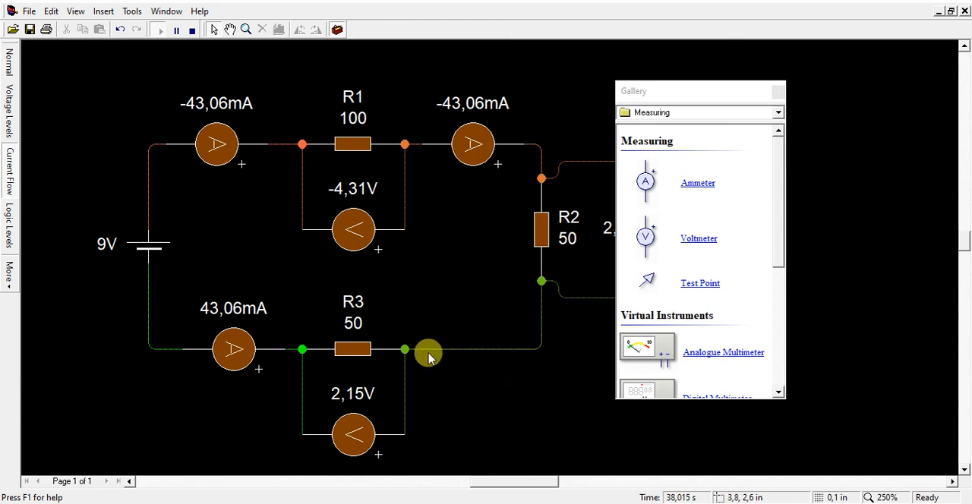
pyautogui.moveTo(430, 357)
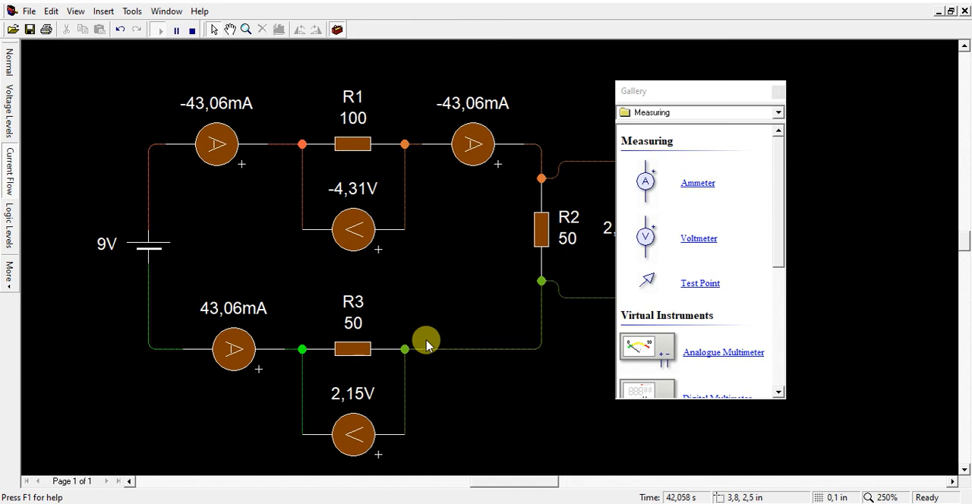
pyautogui.moveTo(723, 97); pyautogui.dragTo(835, 91)
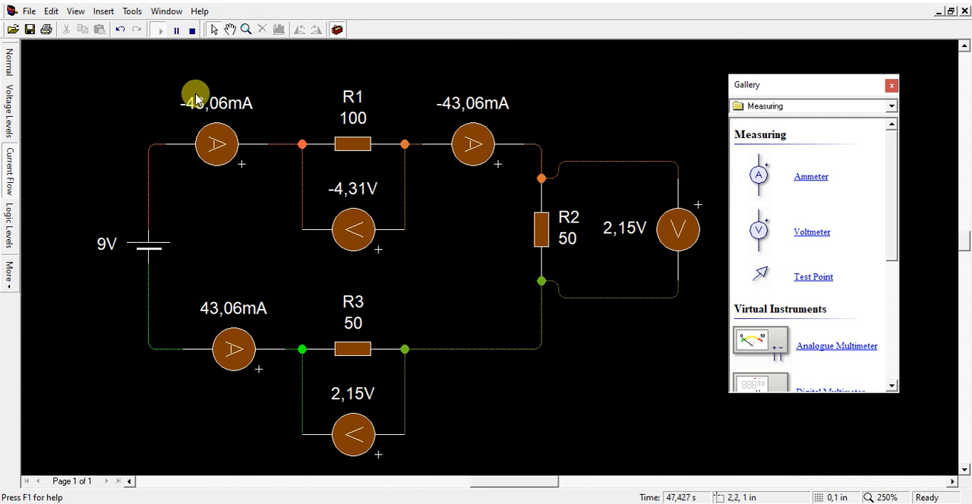
# Place a digital multimeter from the Measuring components above R2, clear of the circuit wiring, and close the Gallery
pyautogui.click(841, 113)
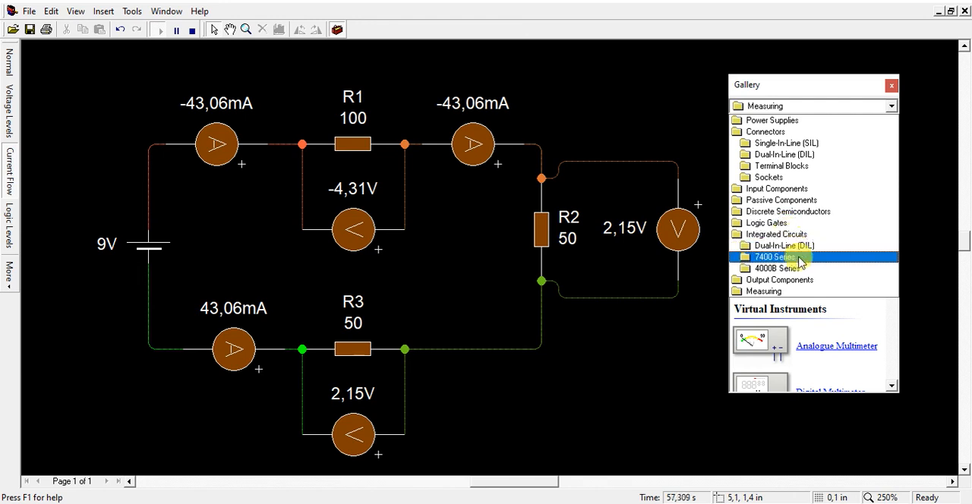
pyautogui.click(797, 291)
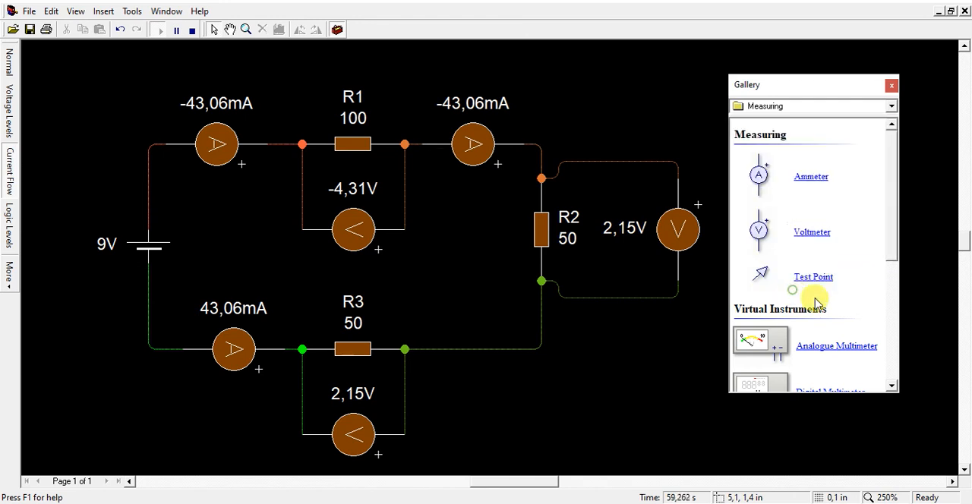
pyautogui.scroll(-3, 807, 295)
pyautogui.scroll(-3, 809, 299)
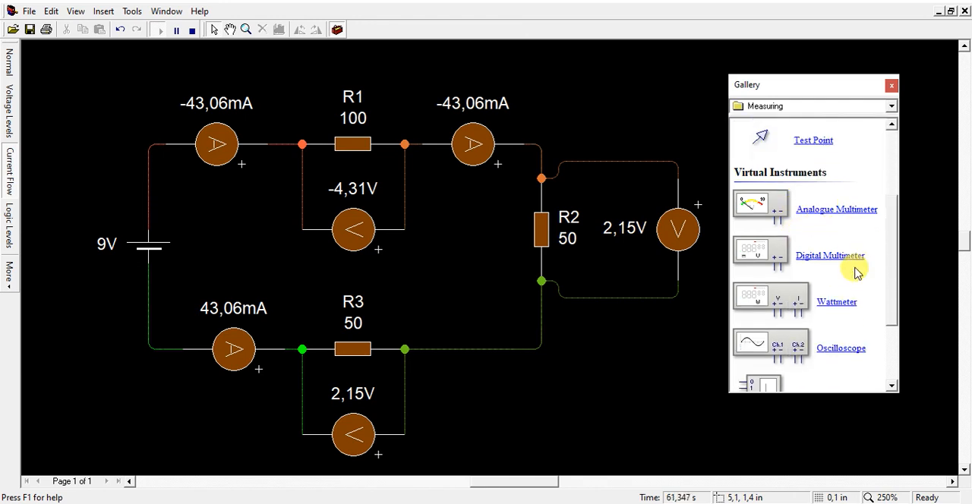
pyautogui.moveTo(768, 258); pyautogui.dragTo(613, 93)
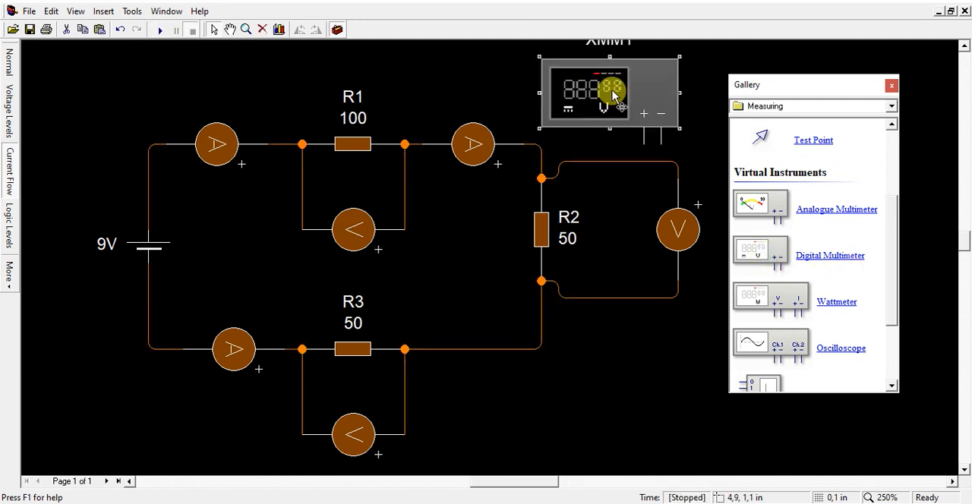
pyautogui.click(890, 87)
pyautogui.scroll(1, 813, 159)
pyautogui.scroll(-1, 814, 158)
pyautogui.moveTo(628, 168); pyautogui.dragTo(629, 122)
# Wire the multimeter in parallel with R2, its positive terminal to the upper node and its negative terminal to the lower node
pyautogui.click(642, 181)
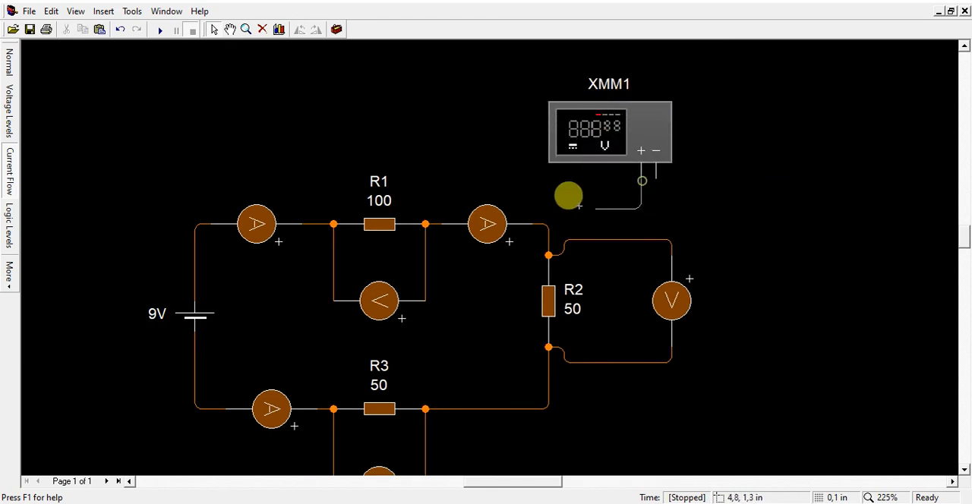
pyautogui.click(547, 221)
pyautogui.click(655, 176)
pyautogui.click(548, 348)
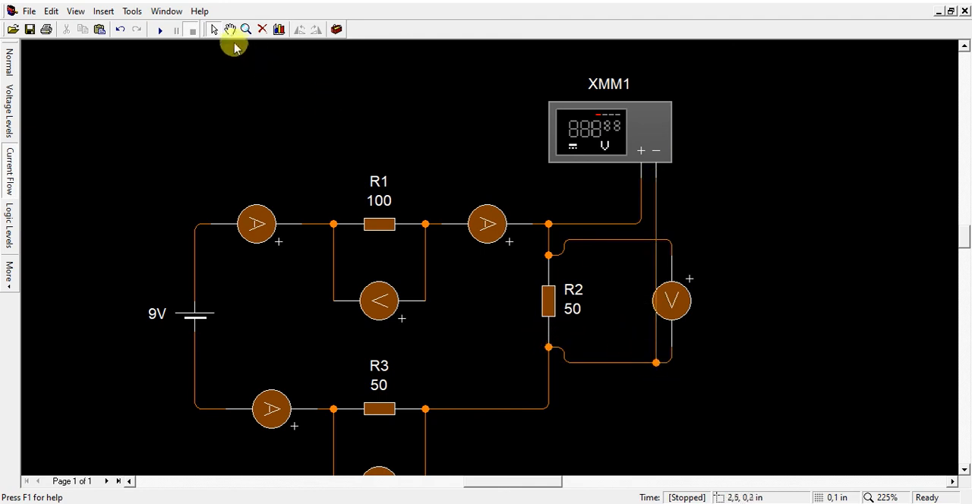
# Run the simulation to compare the multimeter's reading with R2's voltmeter and the other meters, and stop it
pyautogui.click(161, 29)
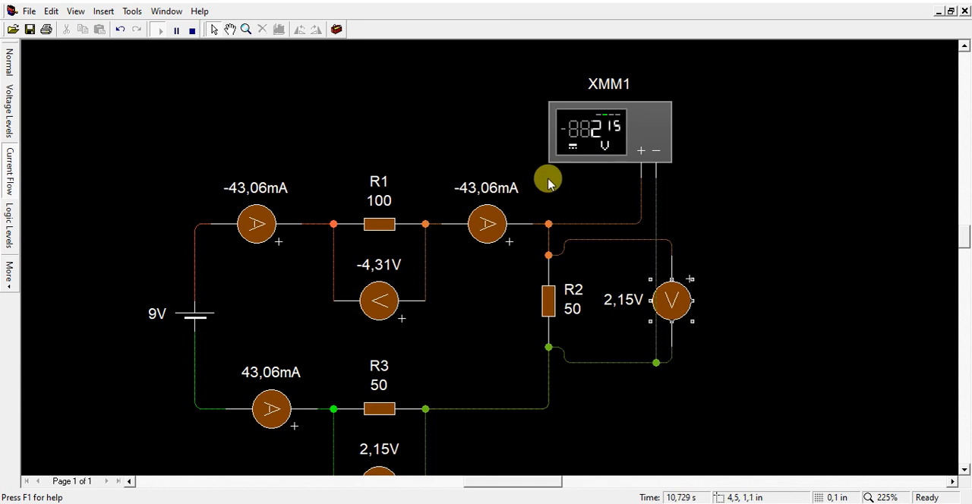
pyautogui.scroll(-3, 238, 84)
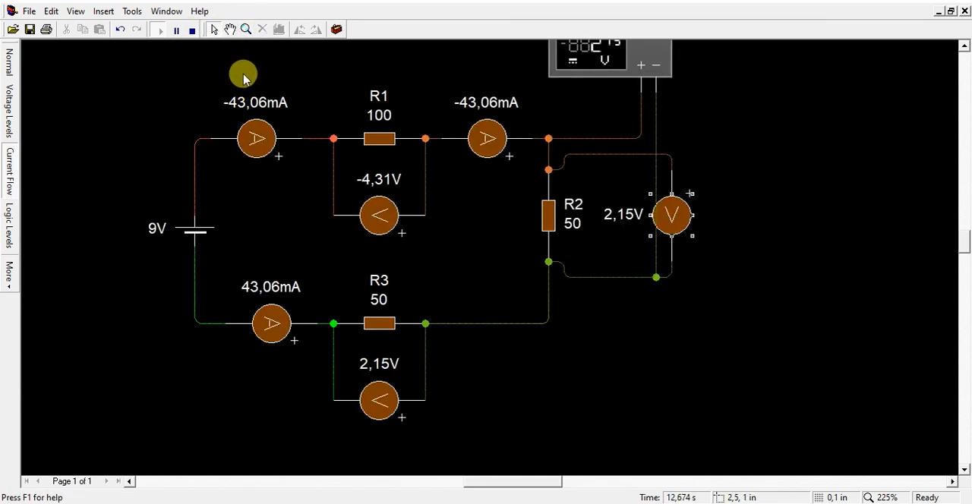
pyautogui.scroll(-1, 254, 74)
pyautogui.scroll(1, 256, 78)
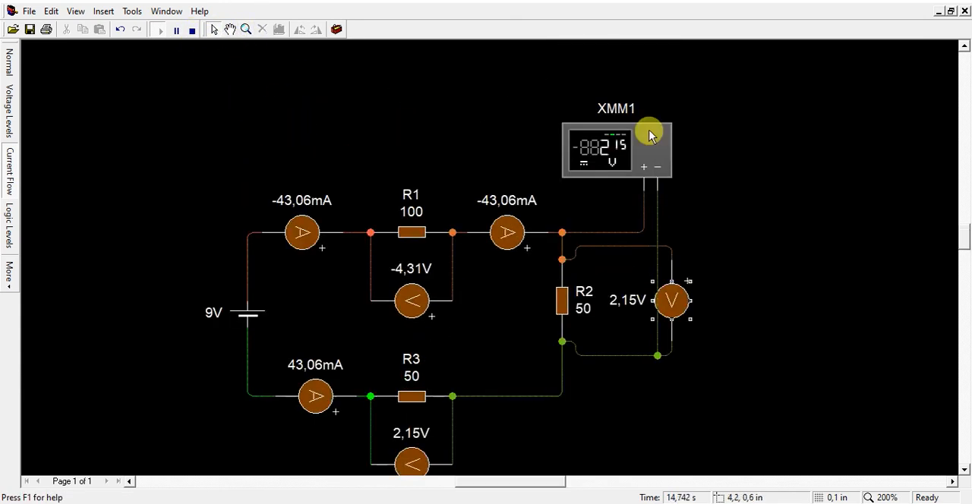
pyautogui.scroll(-1, 964, 241)
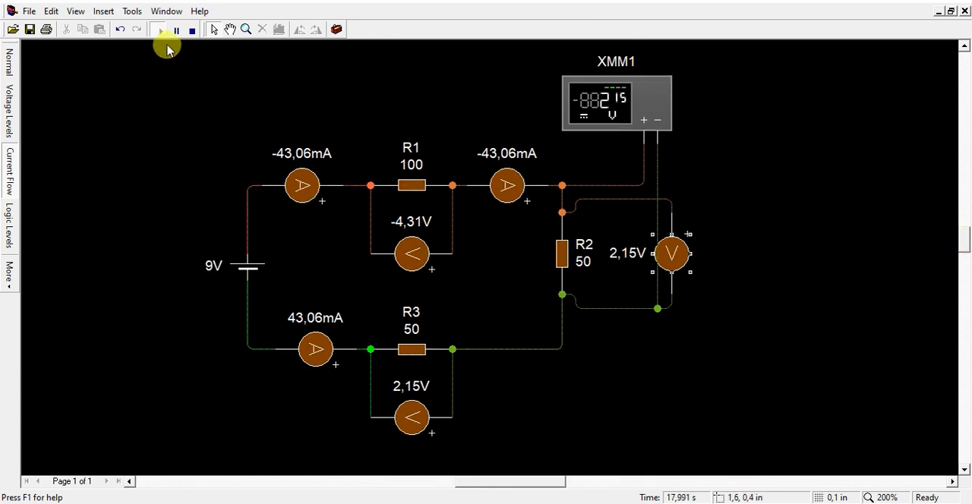
pyautogui.click(192, 32)
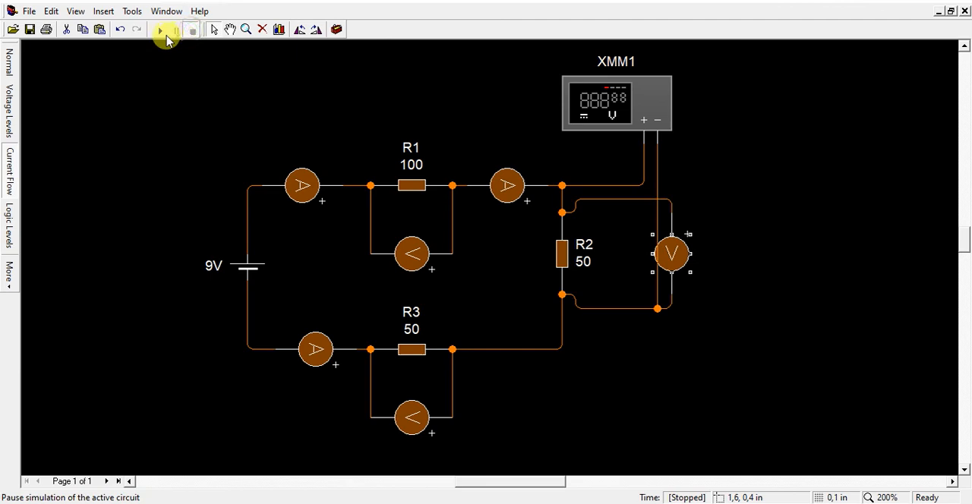